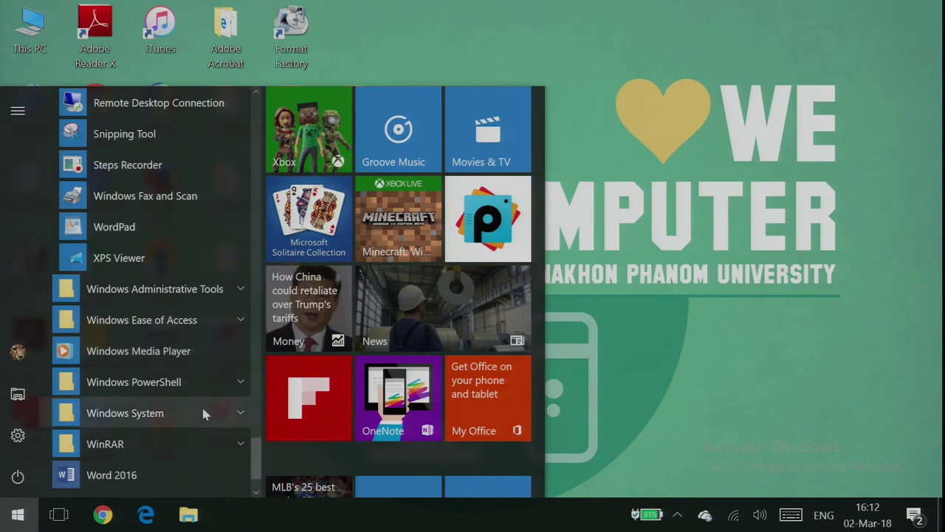
Step: Browse Windows Accessories, open Character Map, and move its window away from the desktop icons
scroll(204, 414, "up", 2)
scroll(205, 406, "up", 3)
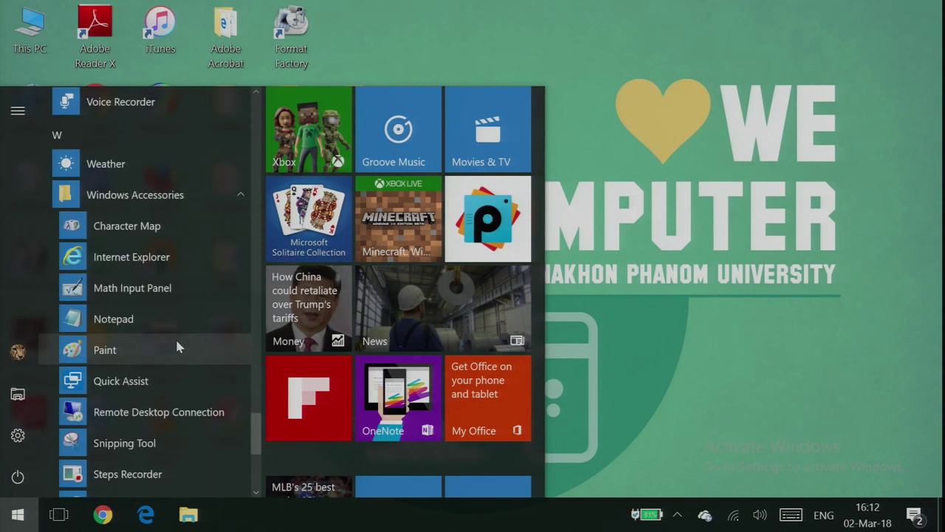
scroll(165, 240, "down", 2)
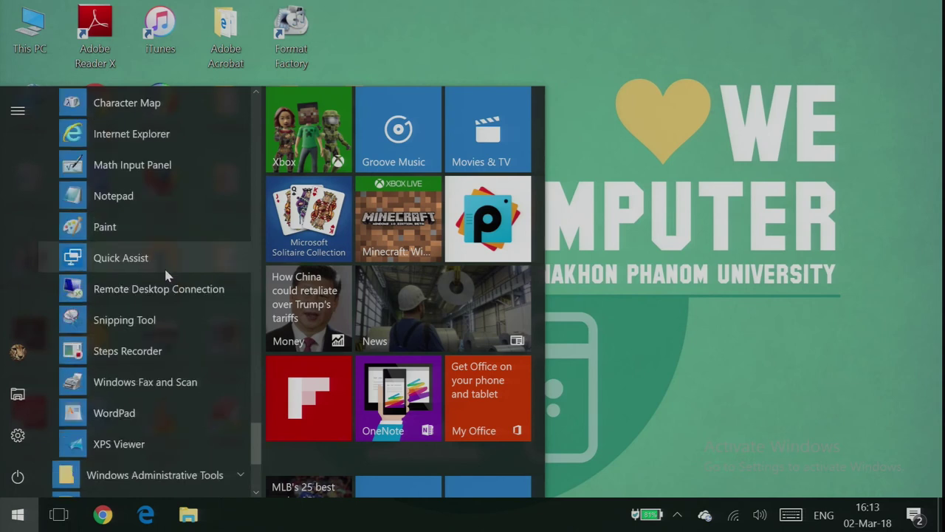
scroll(165, 274, "up", 1)
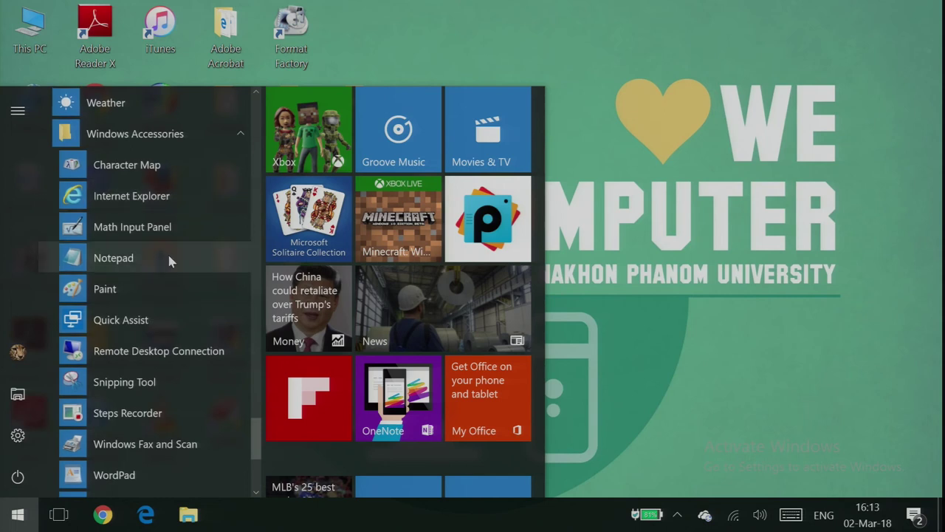
scroll(169, 260, "down", 1)
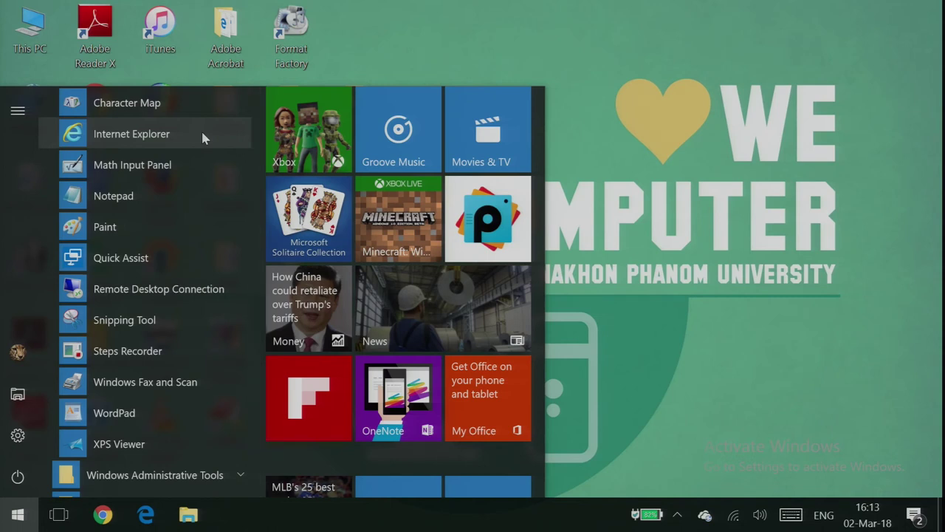
scroll(198, 139, "up", 1)
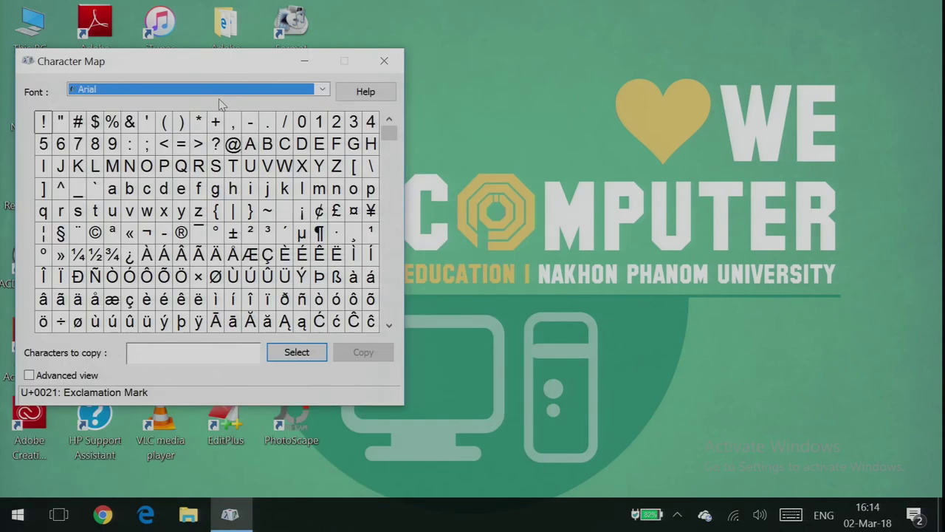
left_click_drag(218, 63, 519, 73)
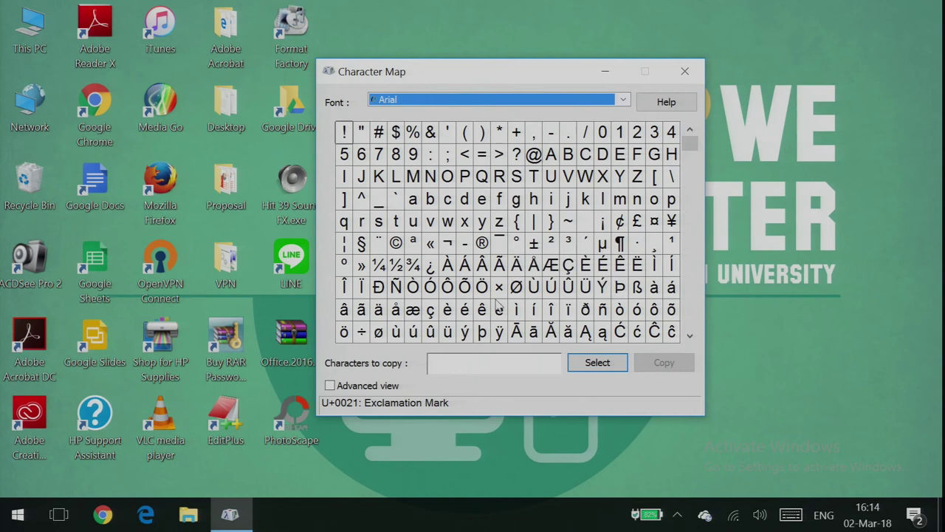
Step: Browse the Character Map font list and set the font to System
left_click(622, 101)
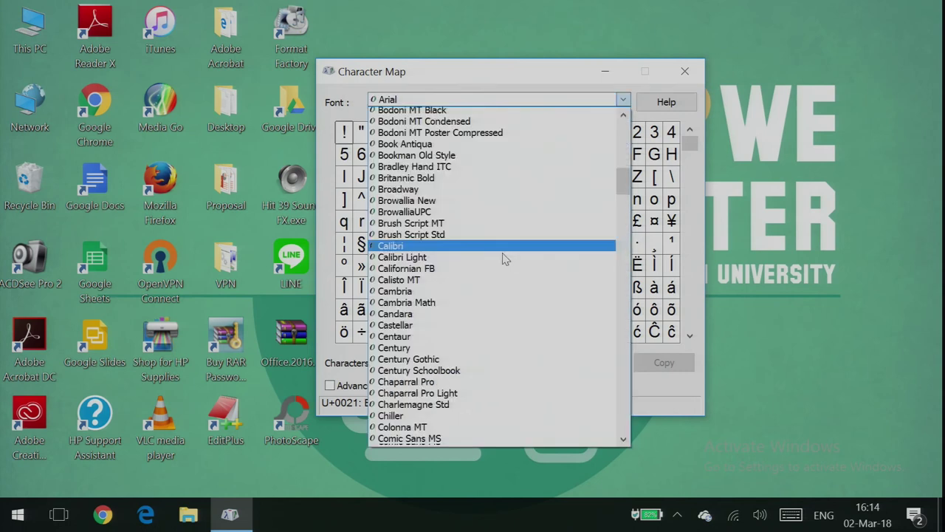
left_click_drag(624, 189, 610, 442)
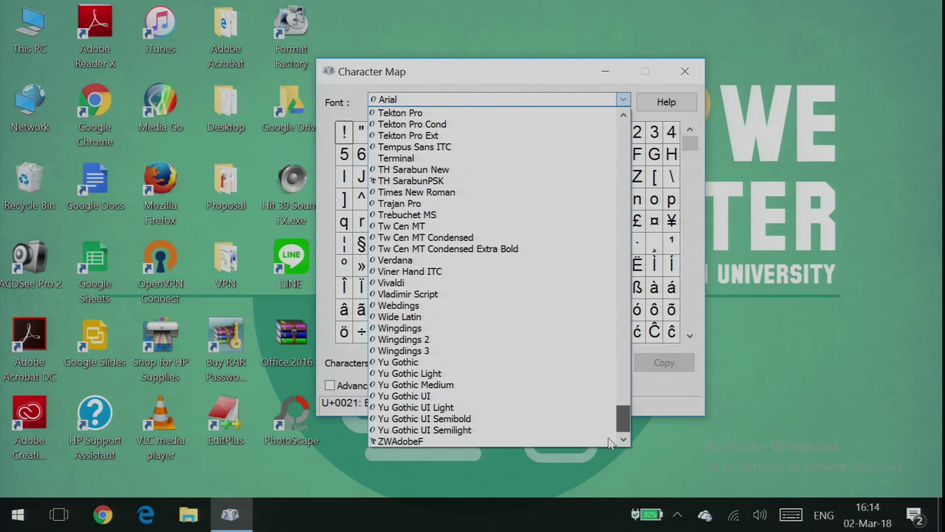
scroll(521, 293, "up", 2)
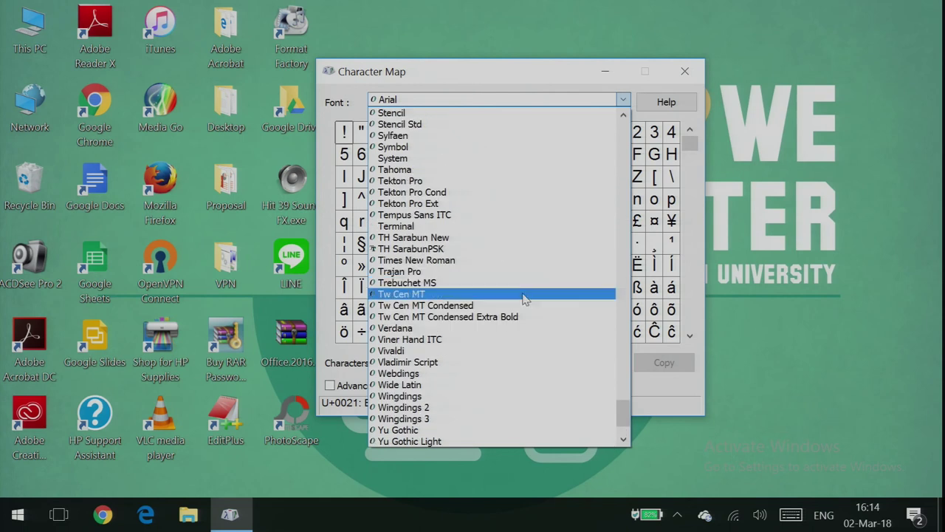
left_click(529, 158)
left_click(532, 155)
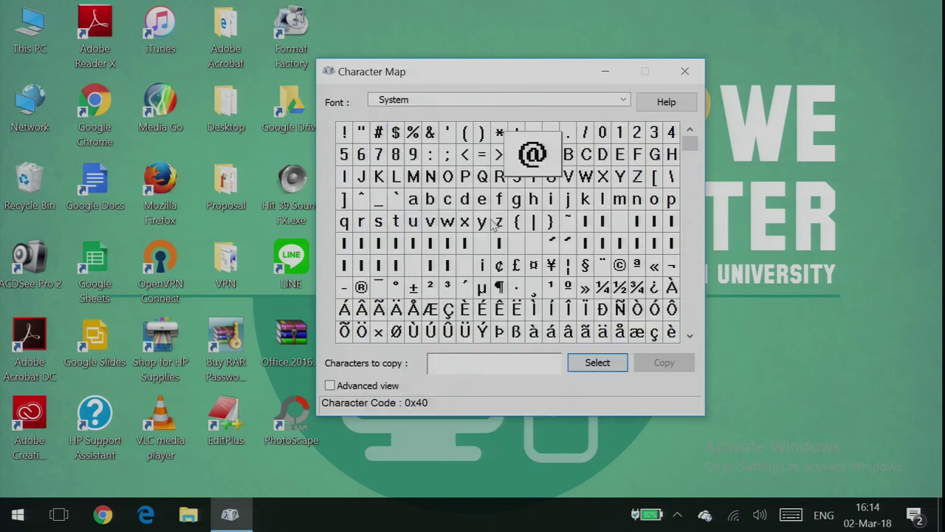
left_click(624, 100)
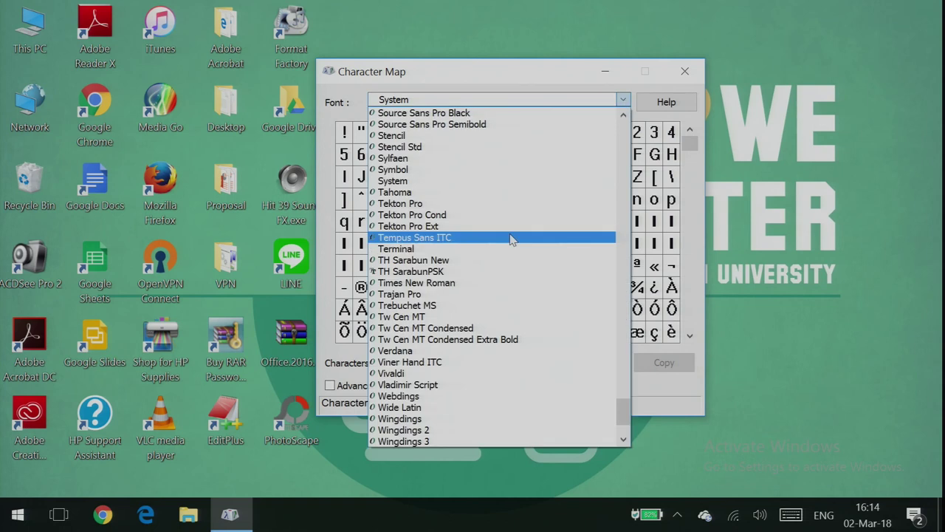
left_click(470, 98)
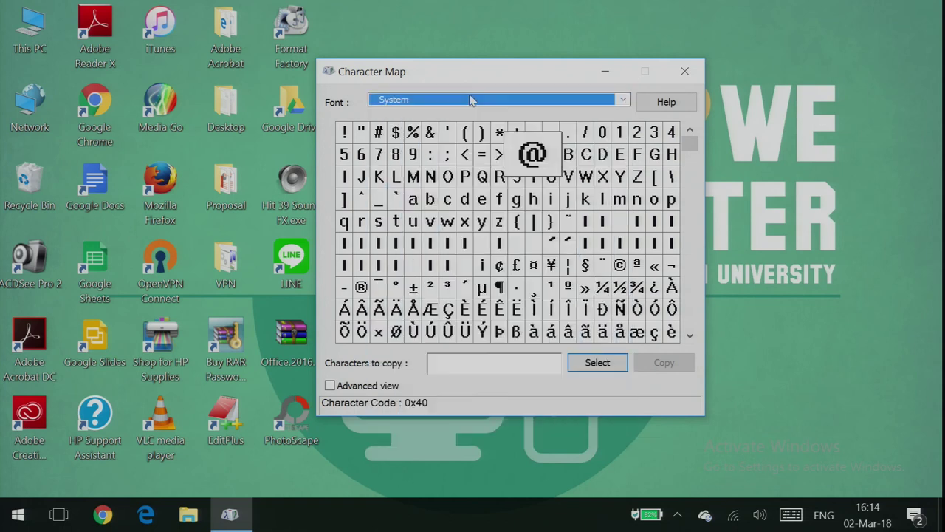
Step: Add Ý and a bar-shaped character to the characters to copy, highlight them, and close Character Map
double_click(483, 331)
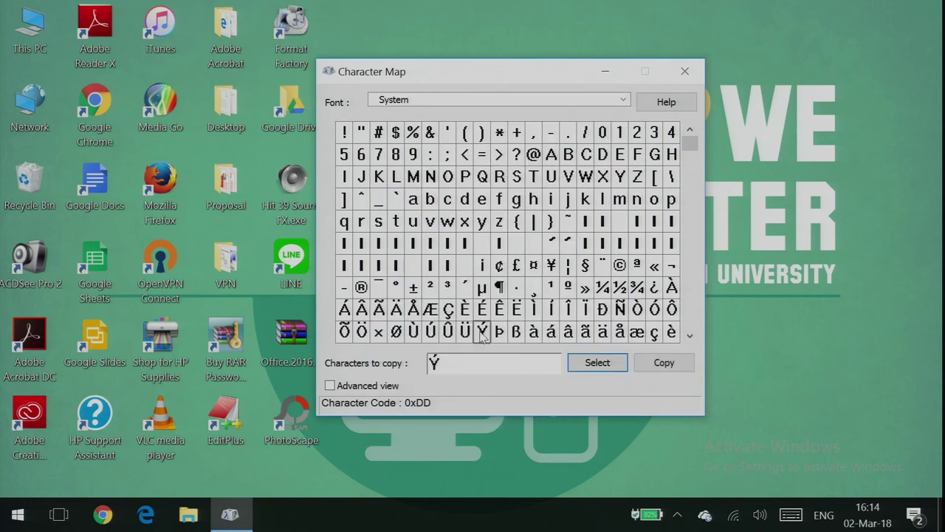
double_click(432, 248)
left_click(448, 312)
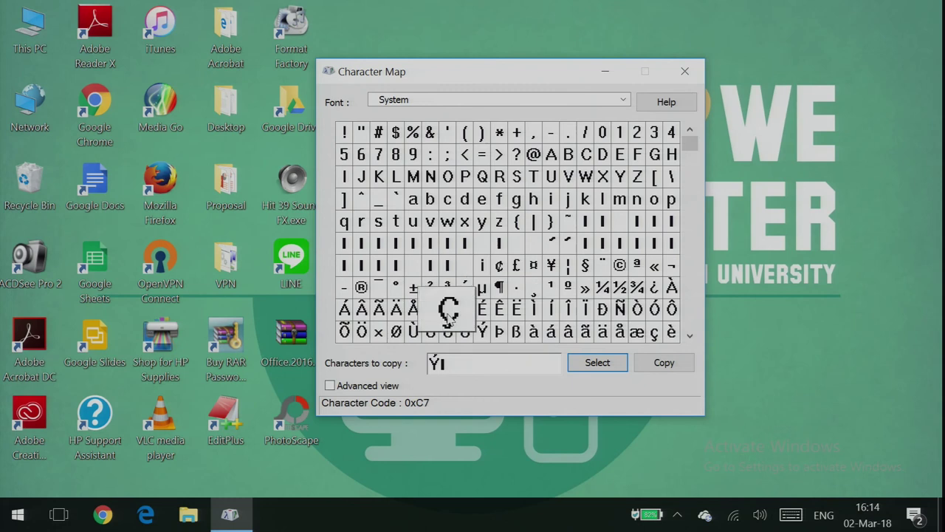
double_click(463, 367)
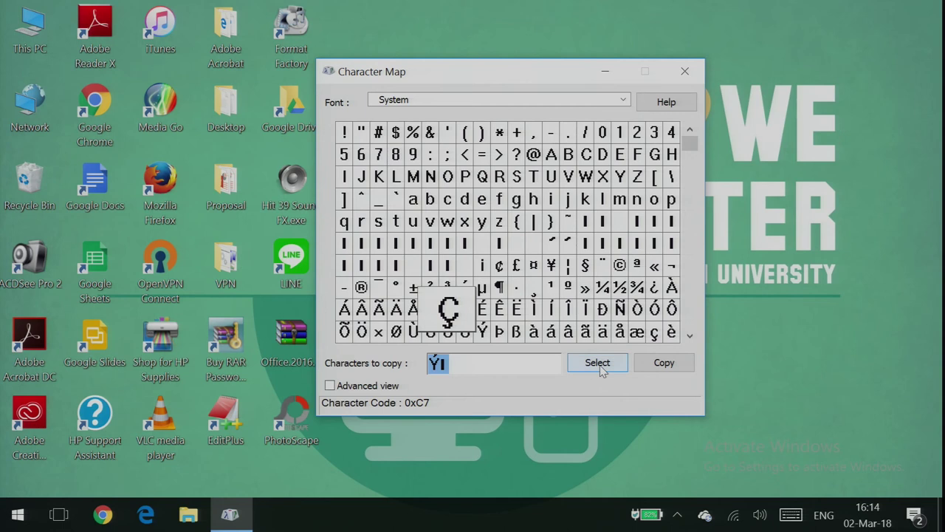
left_click(567, 138)
left_click(684, 71)
Step: Open Snipping Tool from Windows Accessories and move its window clear of the desktop icons
key("super")
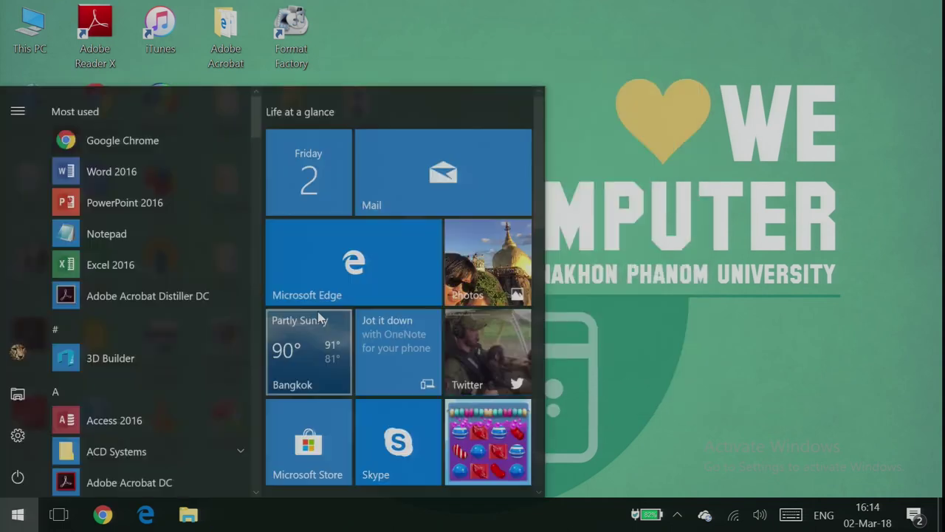
scroll(319, 316, "down", 3)
scroll(111, 333, "down", 5)
scroll(111, 334, "down", 10)
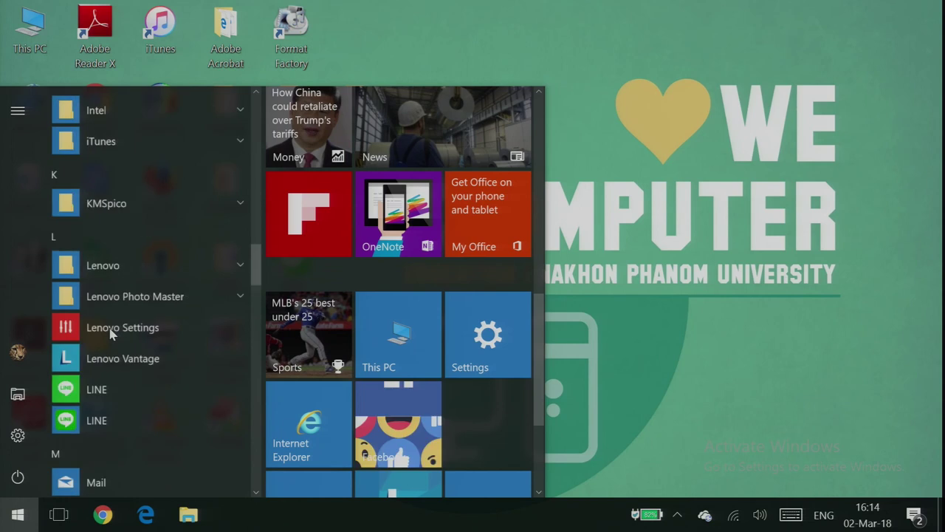
scroll(111, 334, "down", 10)
scroll(110, 334, "down", 10)
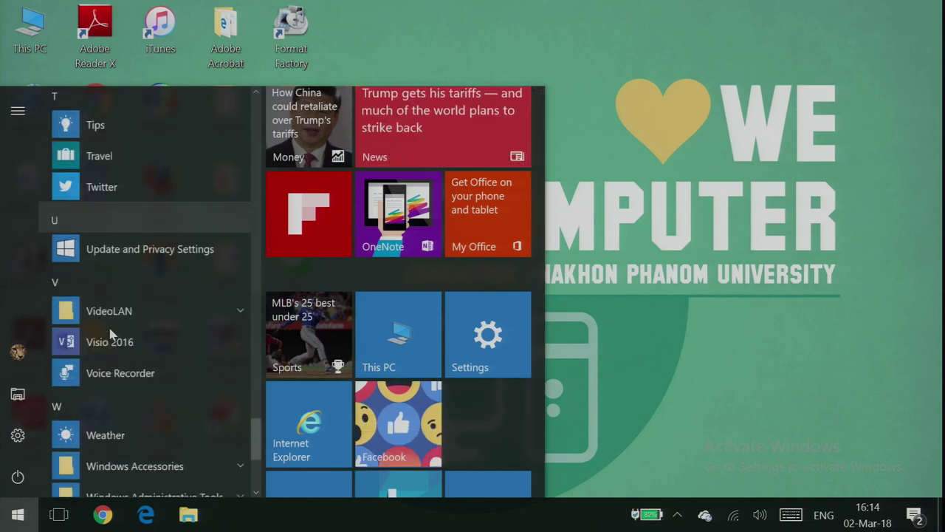
scroll(109, 334, "down", 5)
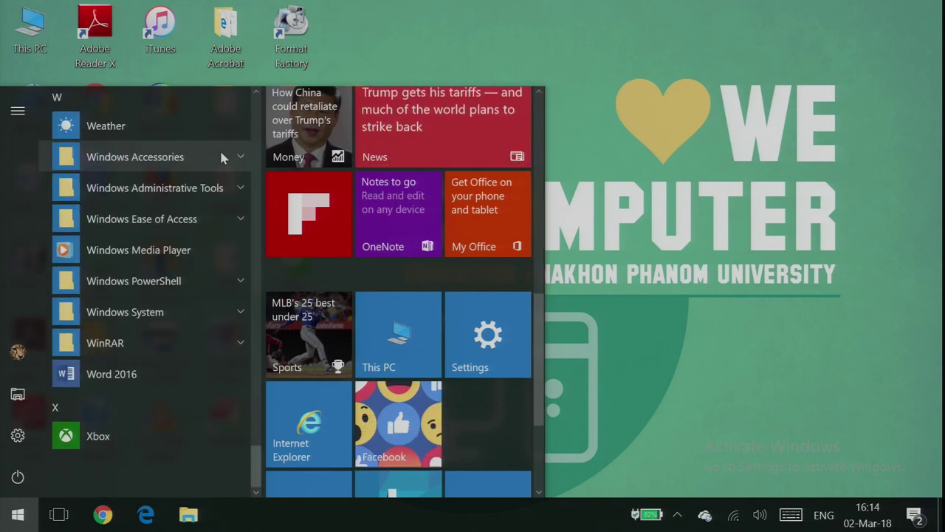
left_click(221, 157)
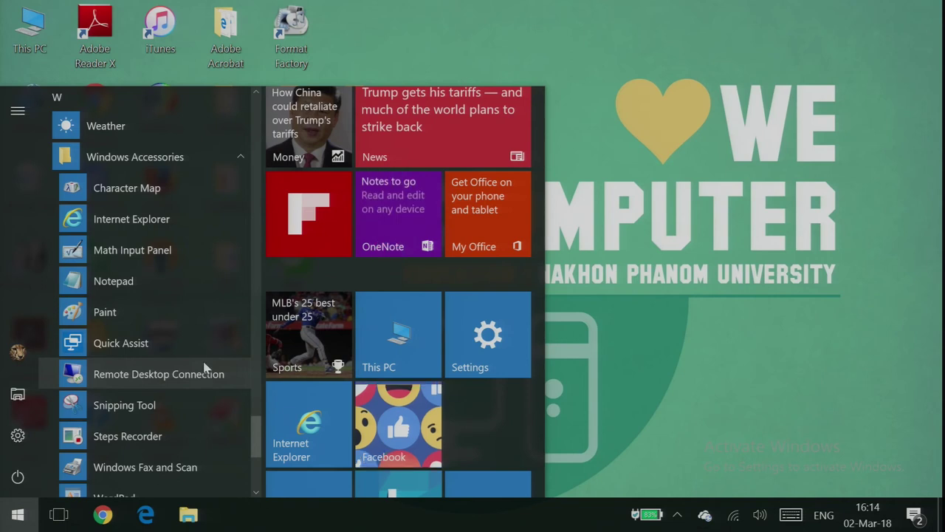
scroll(206, 366, "down", 1)
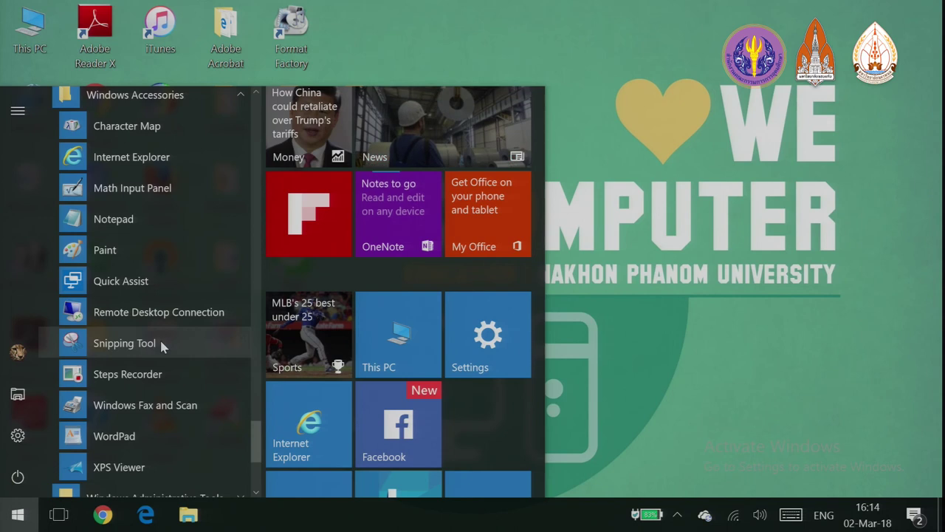
left_click(161, 346)
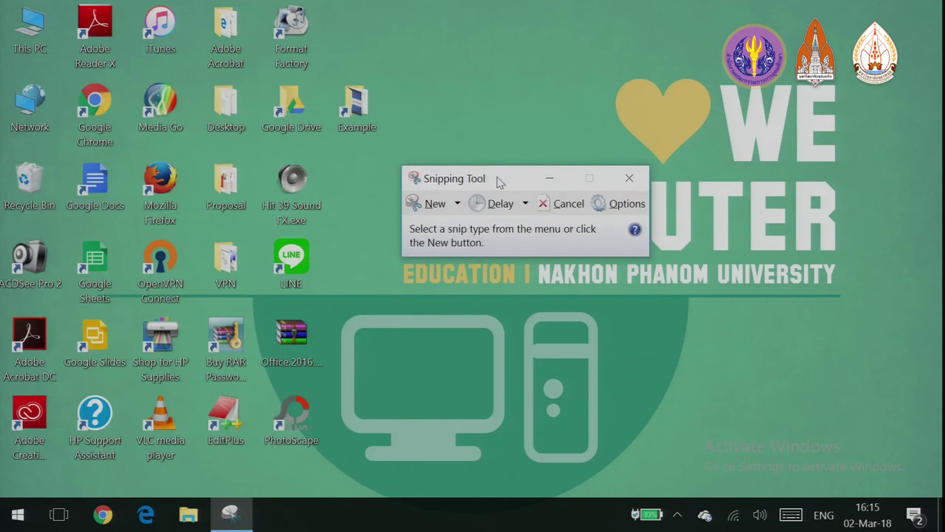
left_click_drag(498, 180, 668, 101)
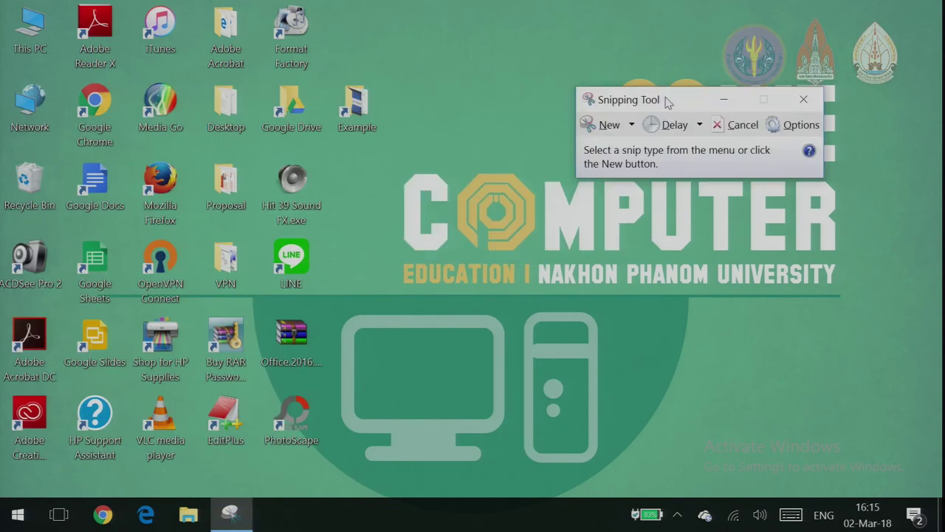
Step: Capture a rectangular snip covering the desktop icons
left_click(633, 125)
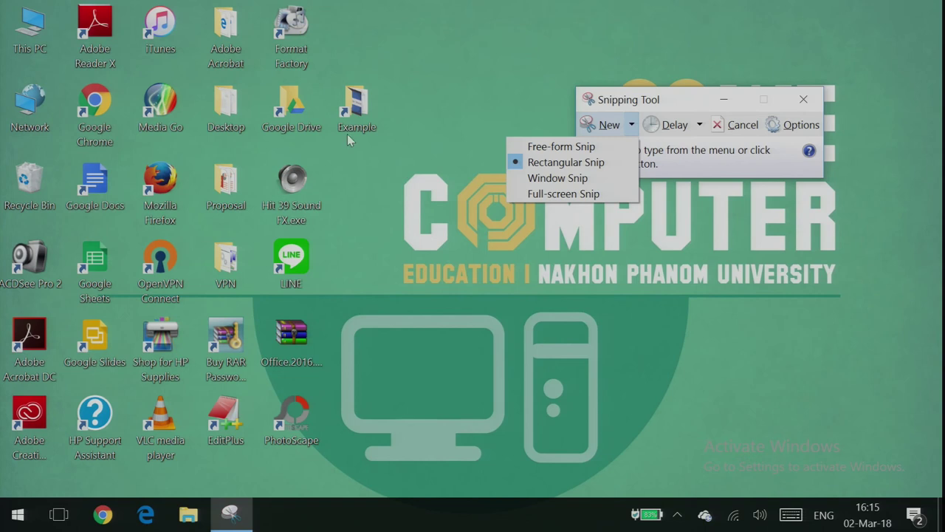
left_click(606, 163)
left_click_drag(434, 21, 1, 423)
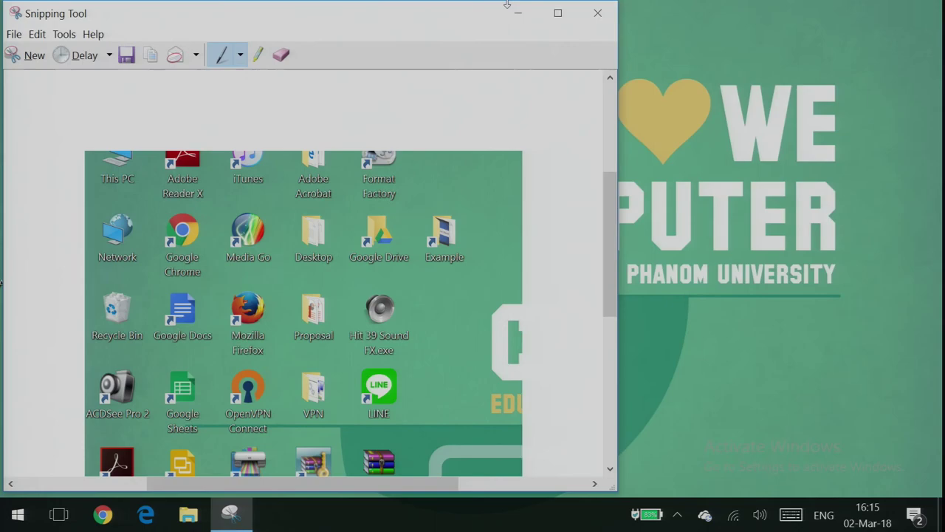
Step: Examine the captured snip at full-screen and normal window size, and review the file commands available for it
left_click(556, 12)
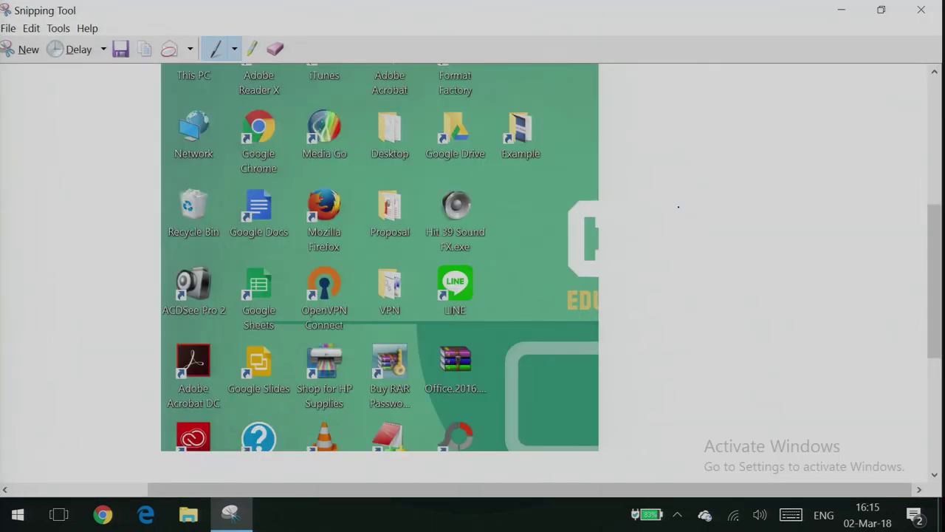
left_click(882, 8)
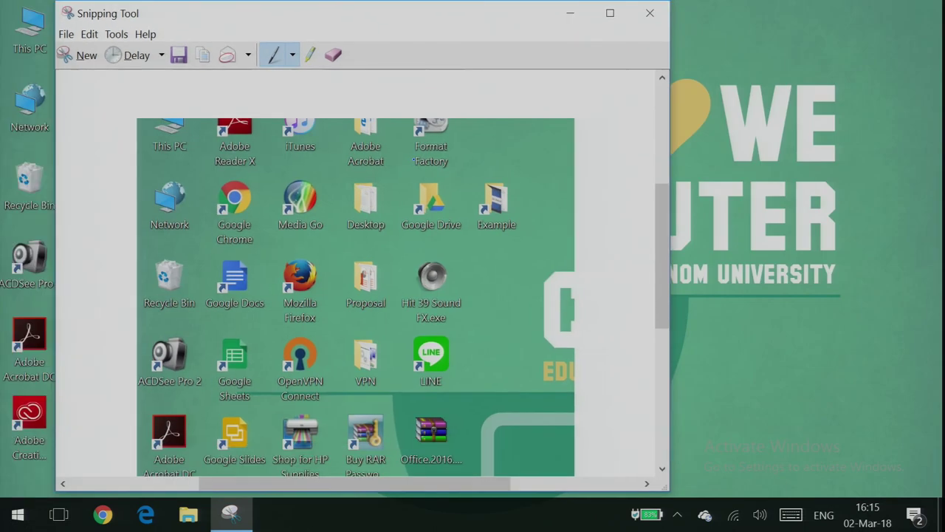
scroll(362, 288, "down", 1)
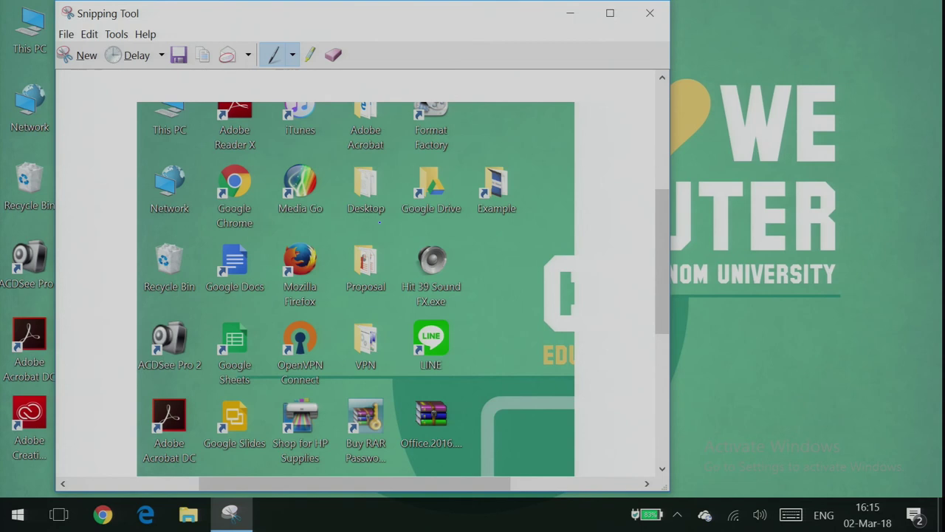
scroll(379, 222, "up", 2)
scroll(356, 305, "up", 3)
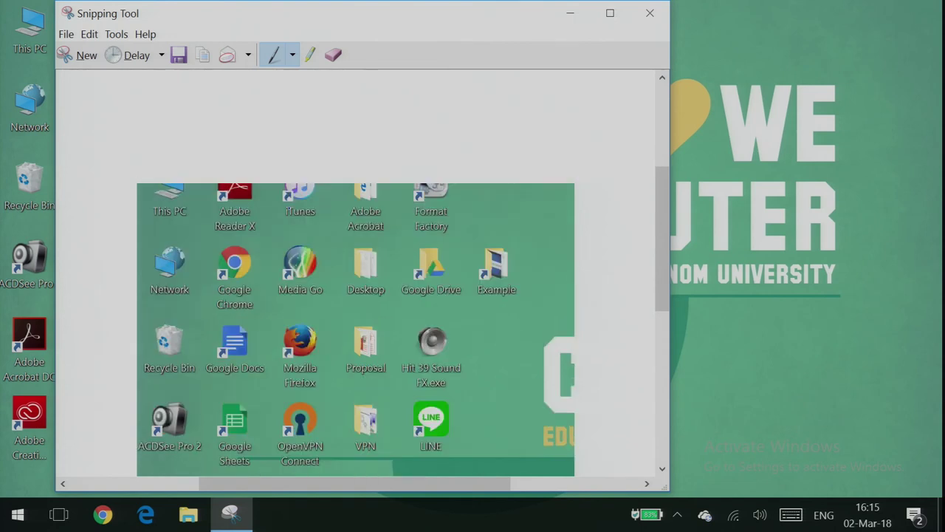
scroll(355, 325, "down", 1)
left_click(71, 35)
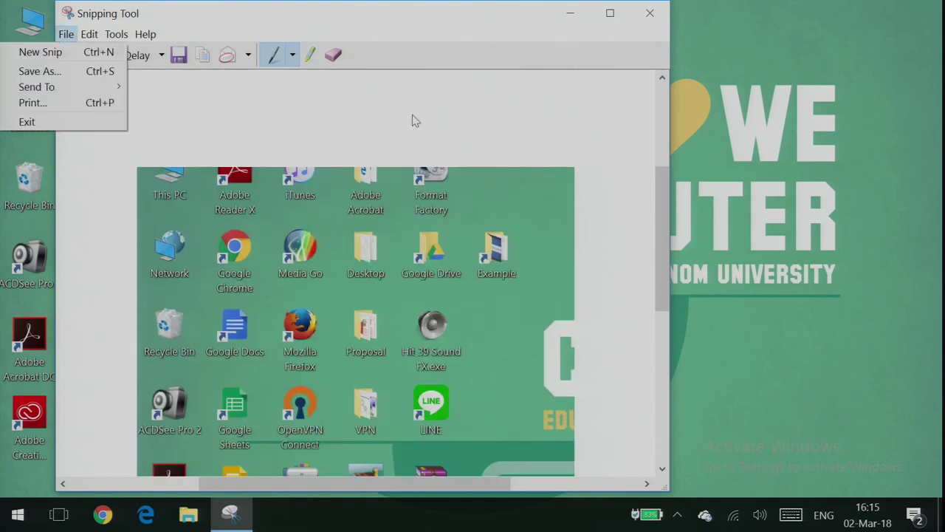
left_click(418, 135)
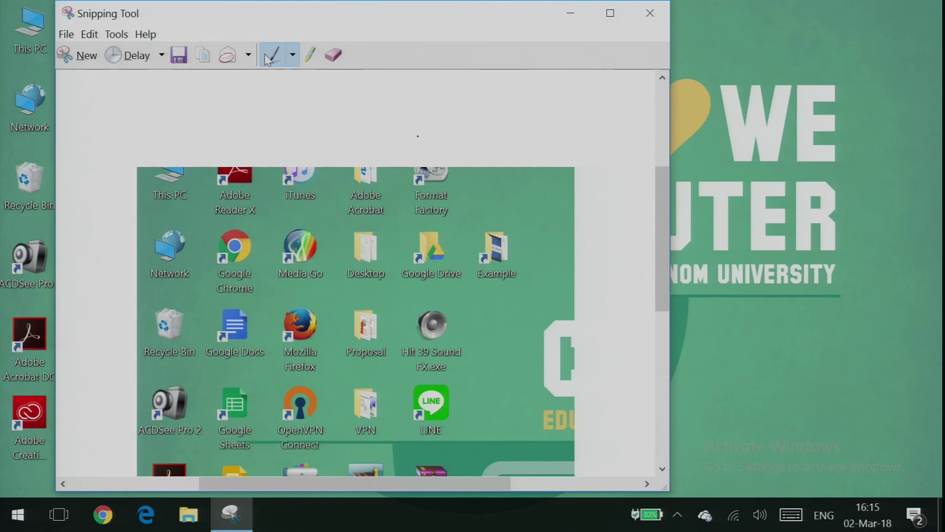
Step: With the pen, draw an arrow pointing down toward the Google Chrome icon and circle the Media Go icon
left_click(293, 55)
left_click(222, 106)
left_click_drag(192, 104, 254, 219)
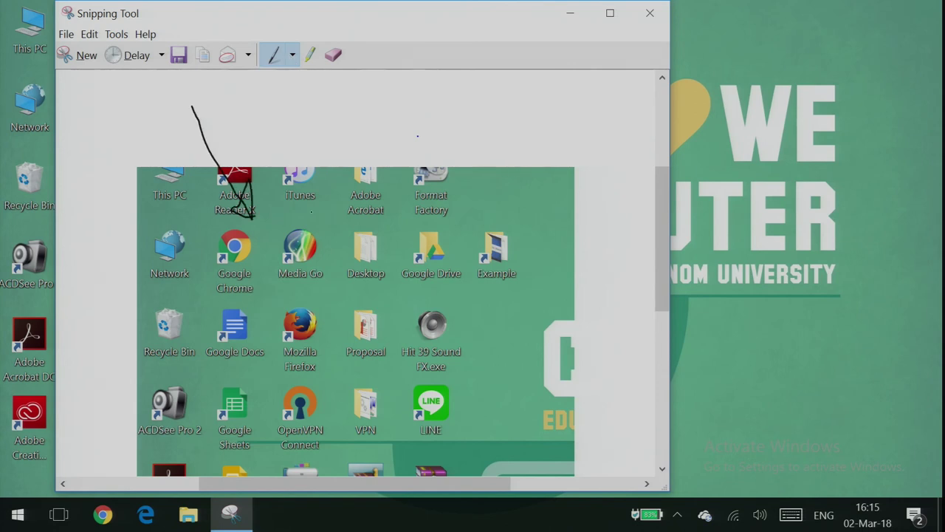
mouse_move(312, 212)
left_mouse_down()
mouse_move(338, 199)
mouse_move(303, 194)
left_mouse_up()
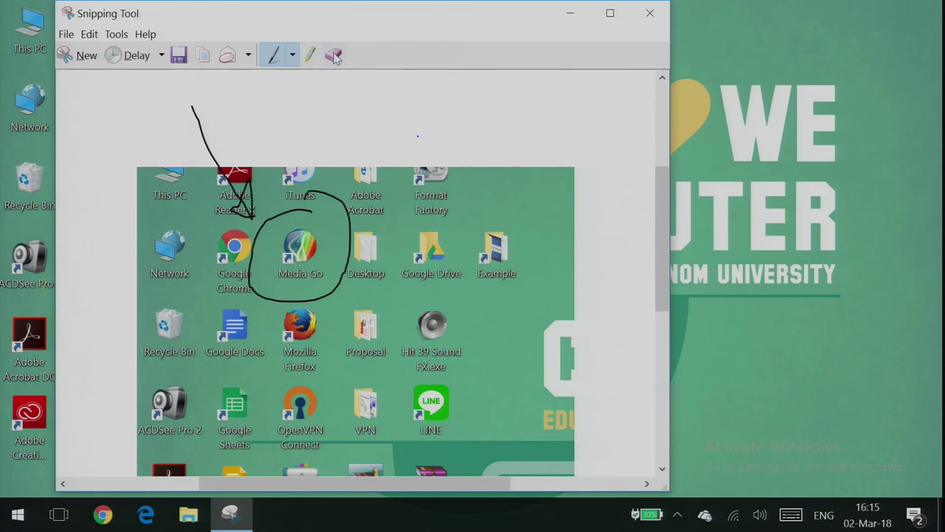
Step: Mark the Format Factory label in the snip with the yellow highlighter
left_click(313, 63)
left_click_drag(404, 210, 459, 212)
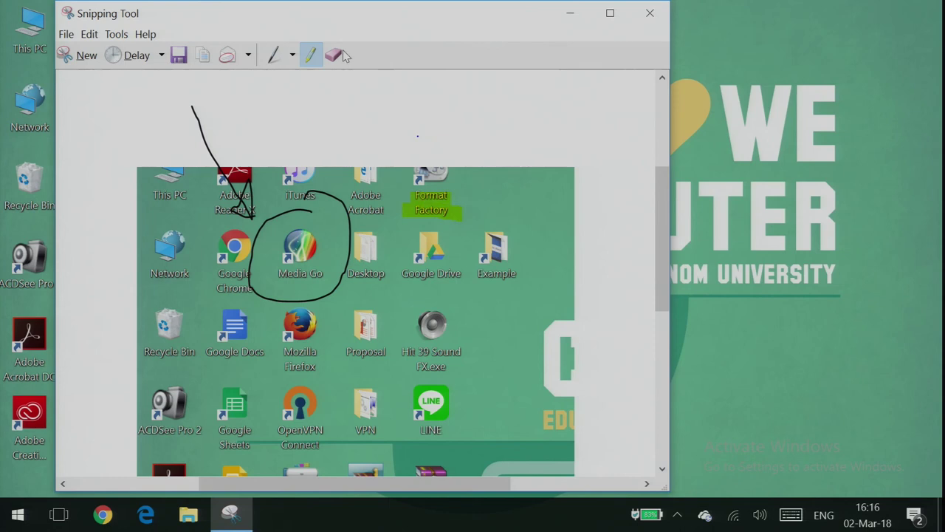
Step: Erase the yellow highlight, the circle around Media Go and the pen arrow from the snip
left_click(340, 54)
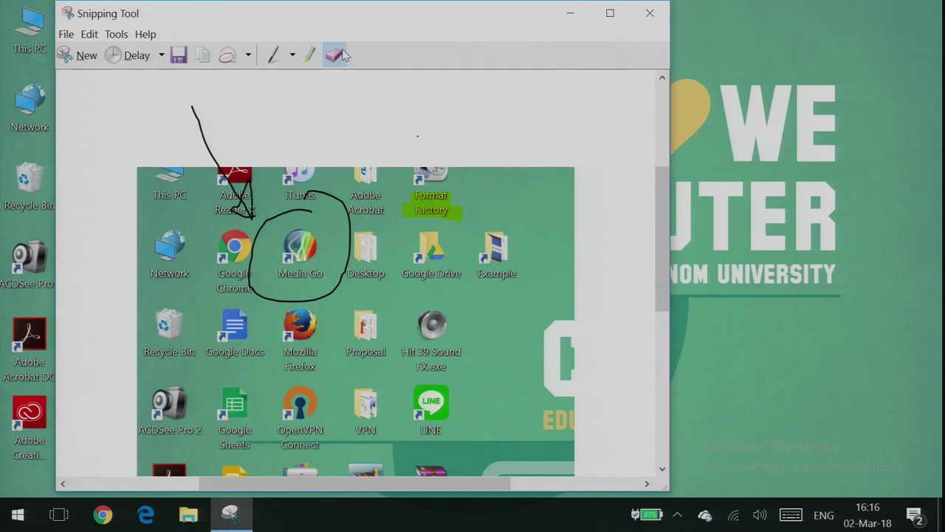
left_click(455, 198)
left_click(332, 193)
left_click(218, 209)
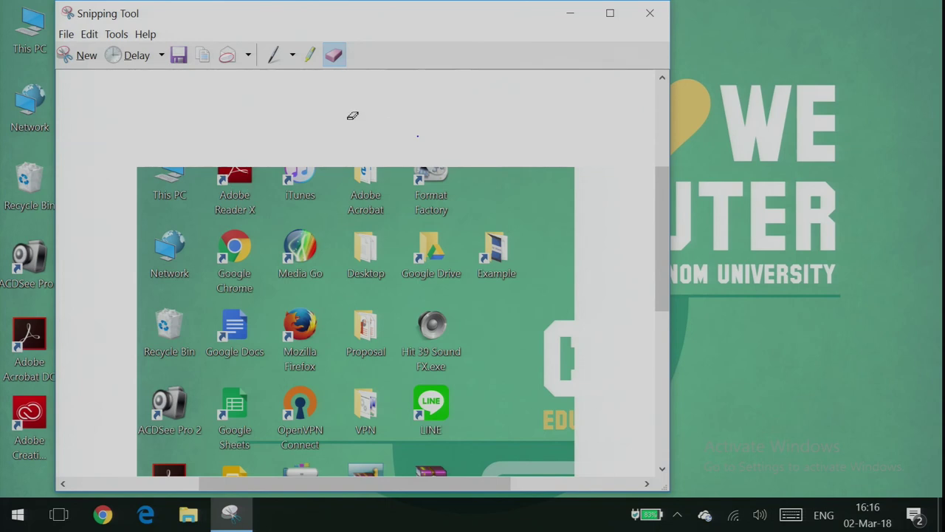
Step: Review the available snip delay times and the rest of the snip, and close Snipping Tool without saving
left_click(160, 56)
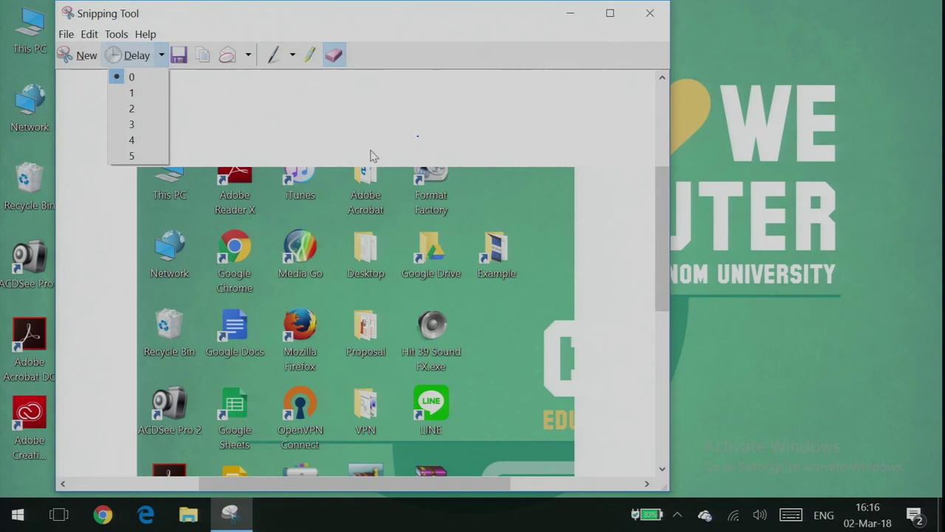
left_click(178, 60)
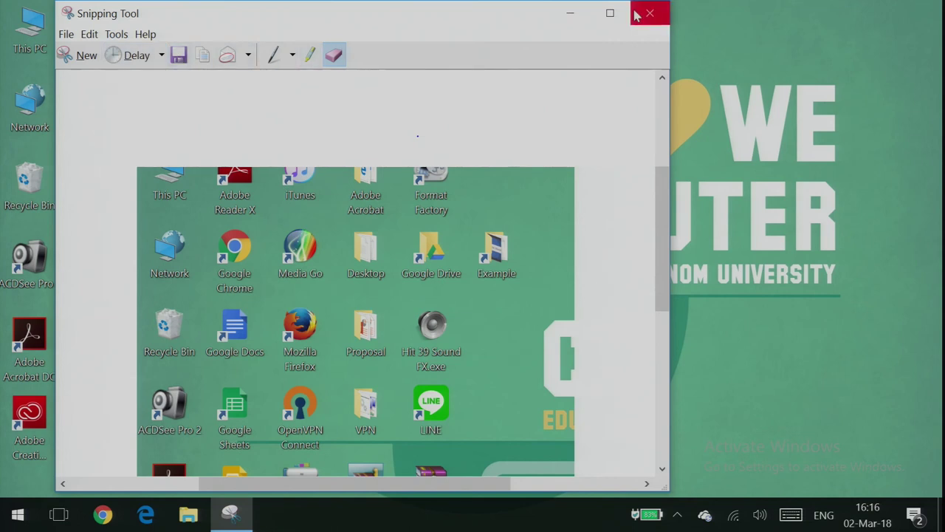
scroll(551, 156, "down", 1)
scroll(550, 156, "down", 2)
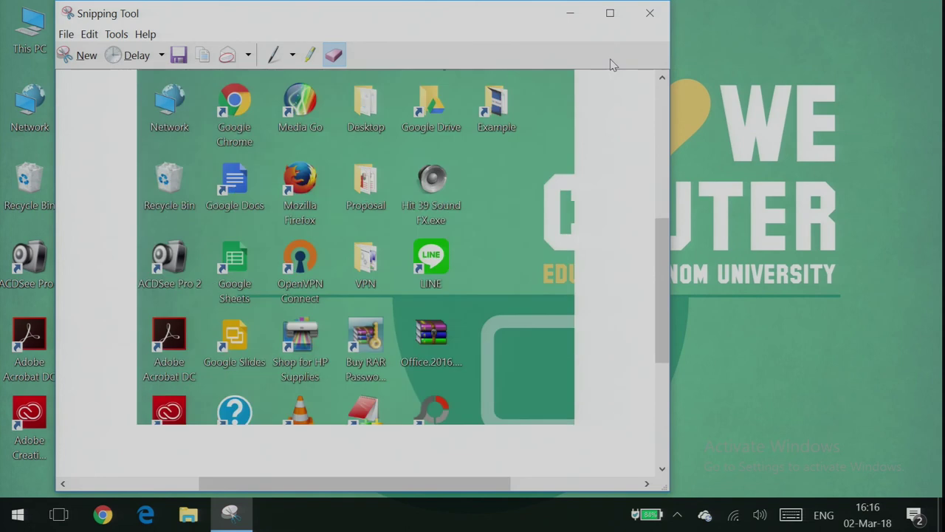
scroll(586, 162, "up", 1)
scroll(586, 162, "up", 1)
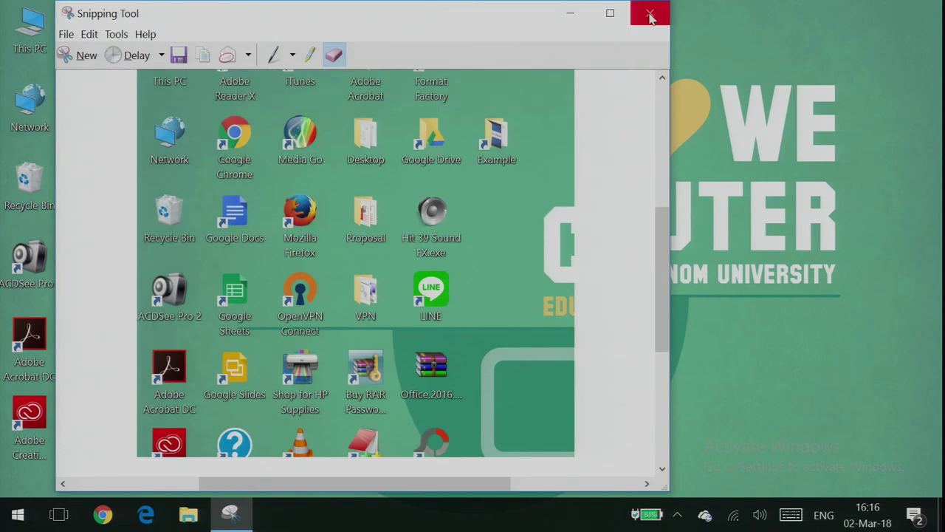
left_click(650, 17)
left_click(435, 268)
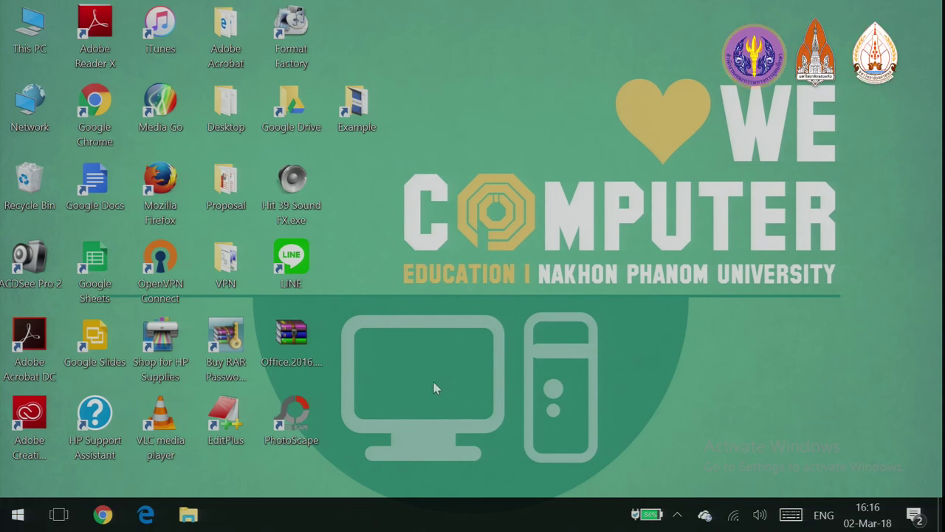
Step: Expand the Windows Accessories folder in the Start app list and look through its programs
left_click(9, 523)
scroll(96, 343, "down", 5)
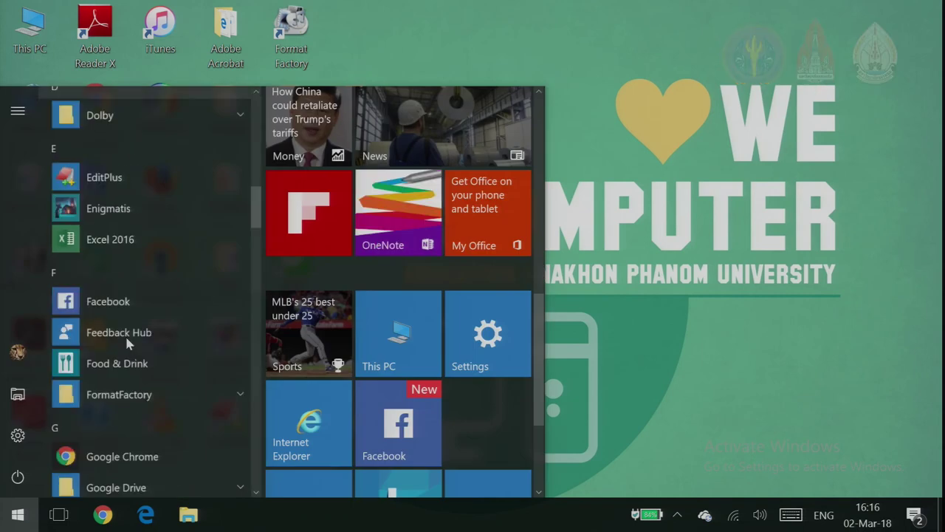
scroll(125, 334, "down", 5)
scroll(137, 336, "down", 5)
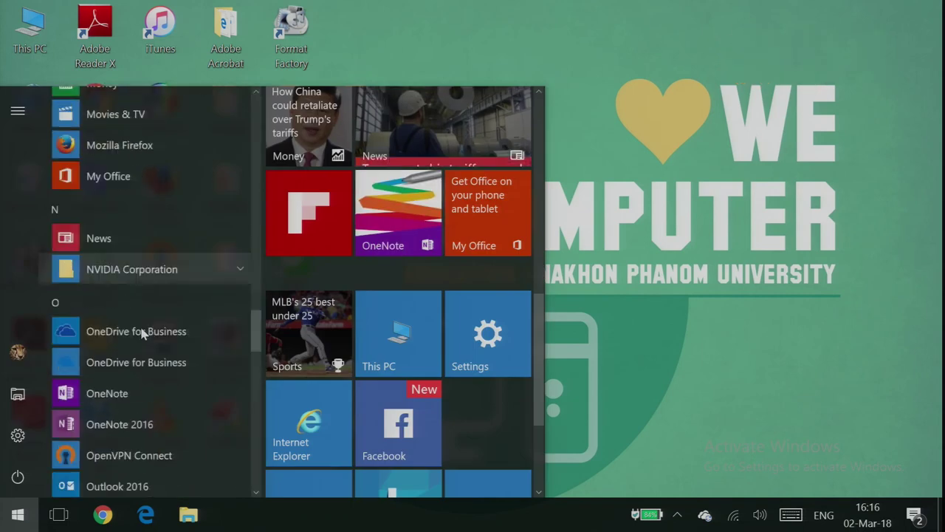
scroll(147, 333, "down", 5)
scroll(164, 330, "down", 5)
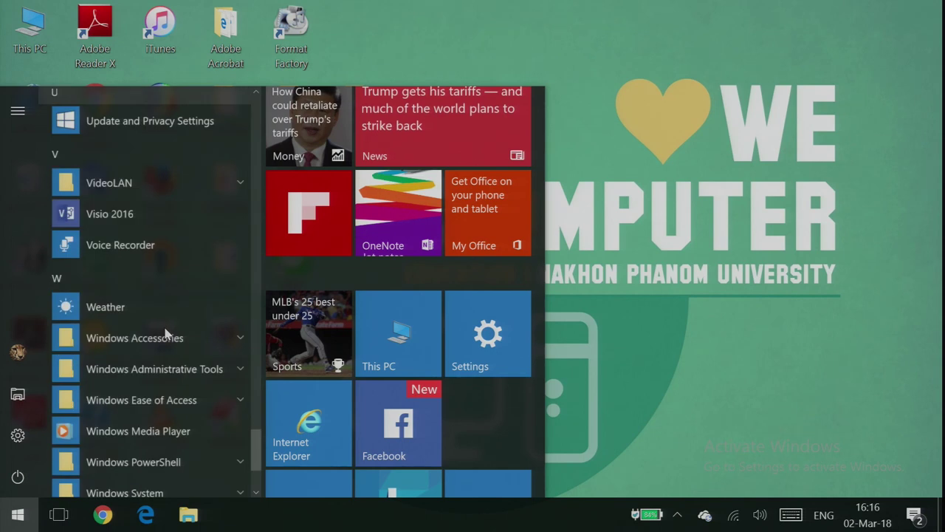
scroll(176, 318, "down", 1)
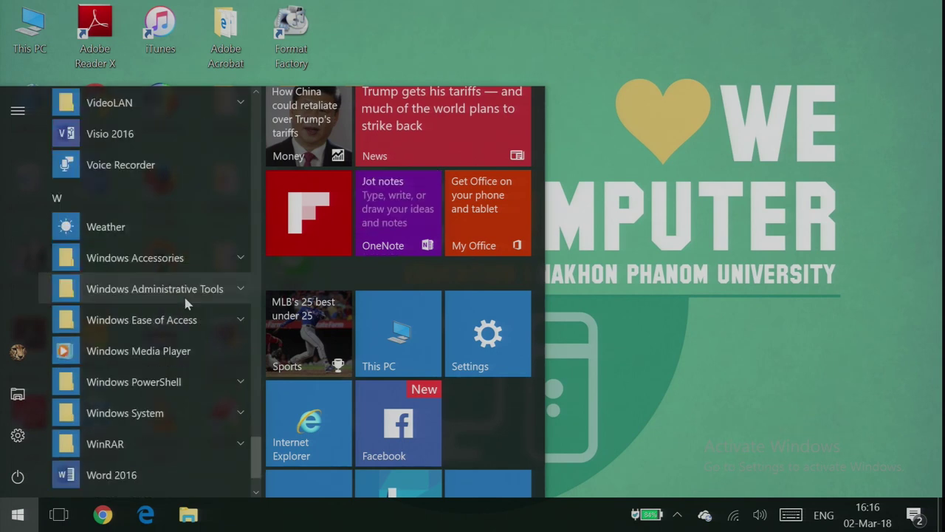
left_click(225, 260)
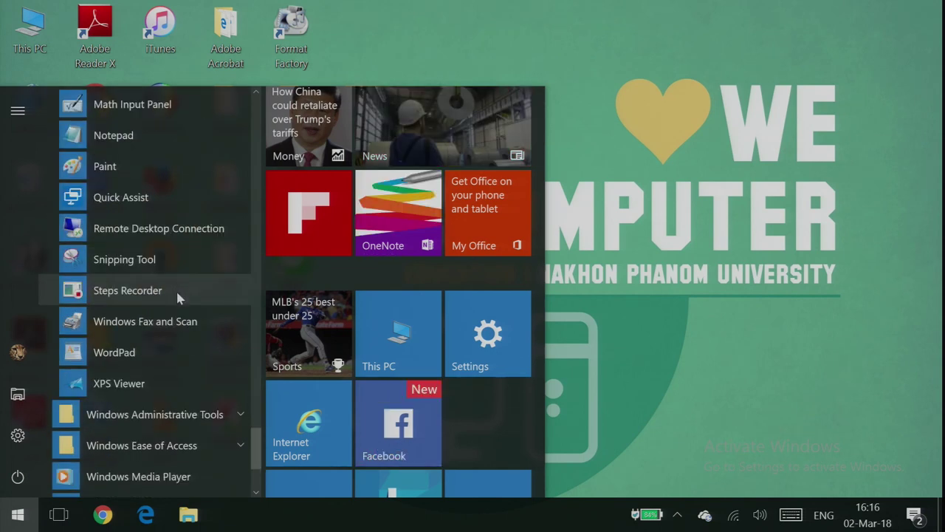
scroll(177, 295, "down", 3)
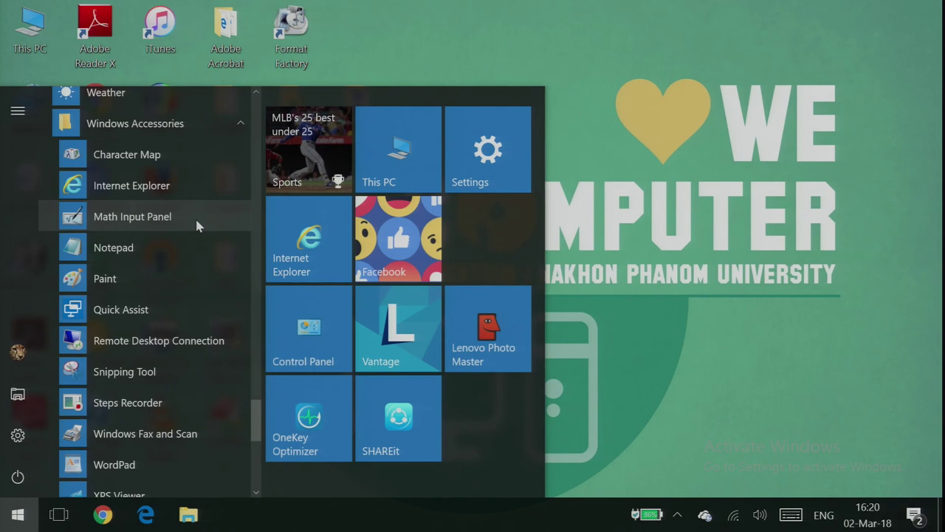
scroll(196, 244, "down", 2)
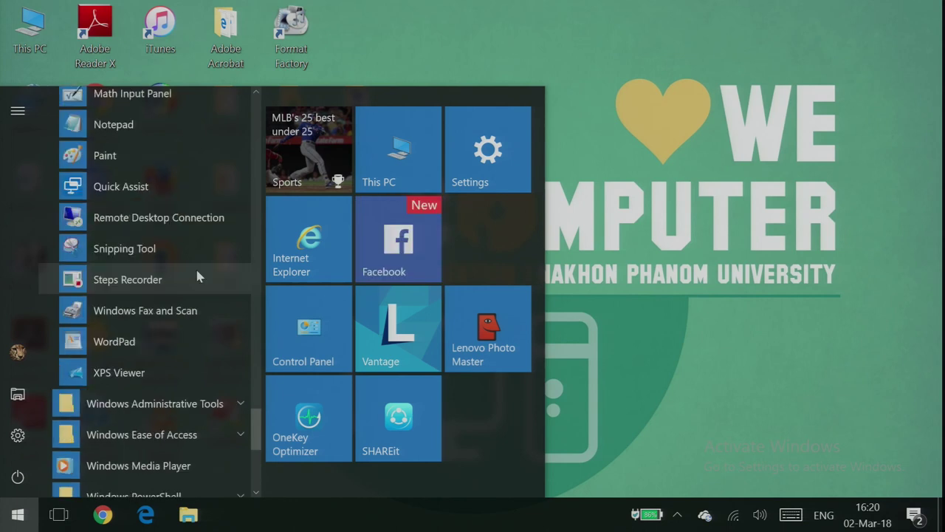
scroll(193, 310, "down", 2)
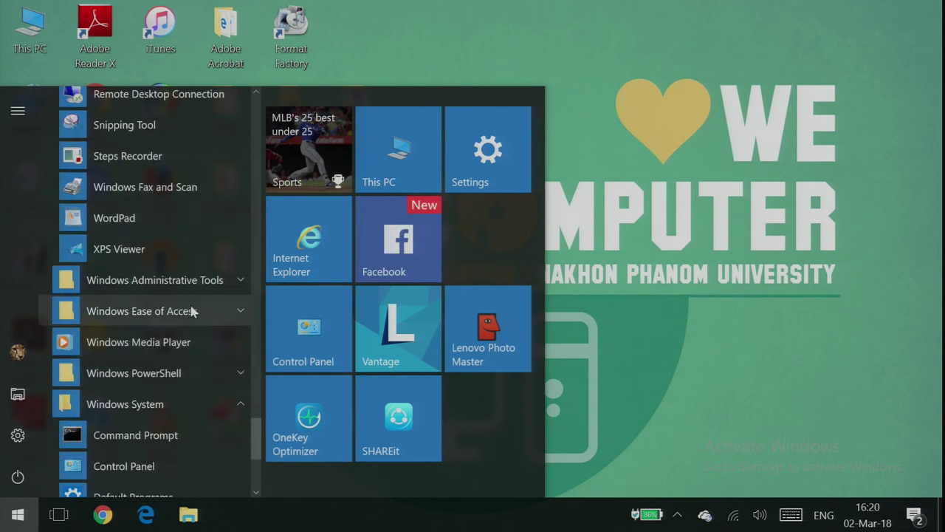
Step: Expand the Windows Ease of Access folder in the app list and look through its tools
left_click(241, 311)
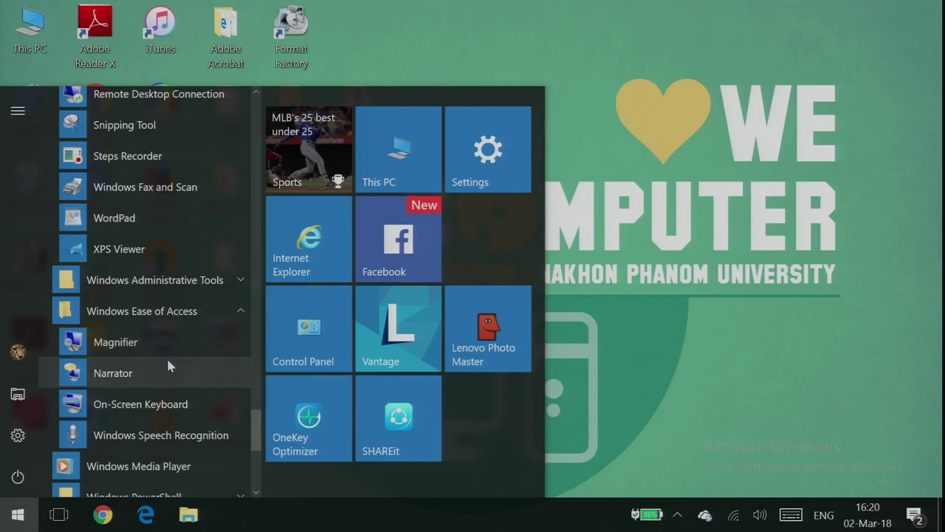
scroll(226, 393, "down", 2)
scroll(227, 395, "down", 1)
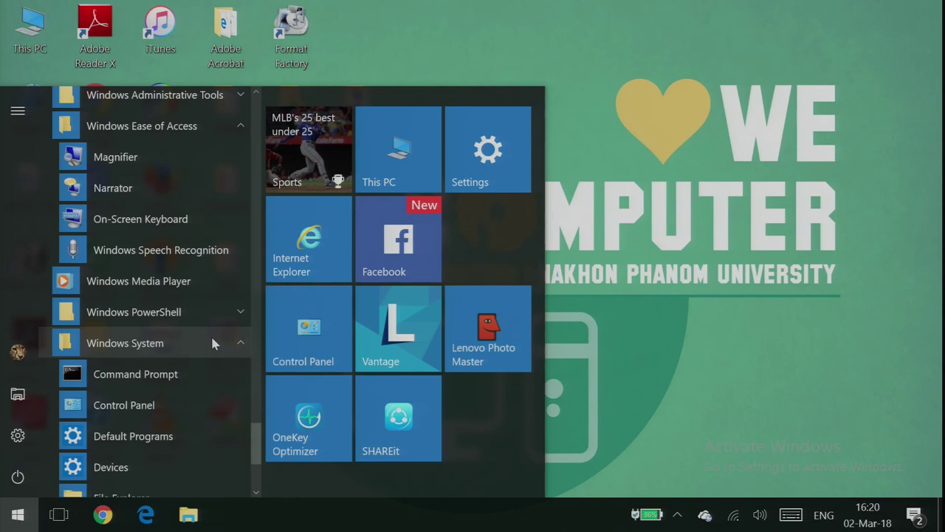
Step: Open Run from the Windows System folder and move its dialog clear of the desktop icons
scroll(212, 341, "down", 1)
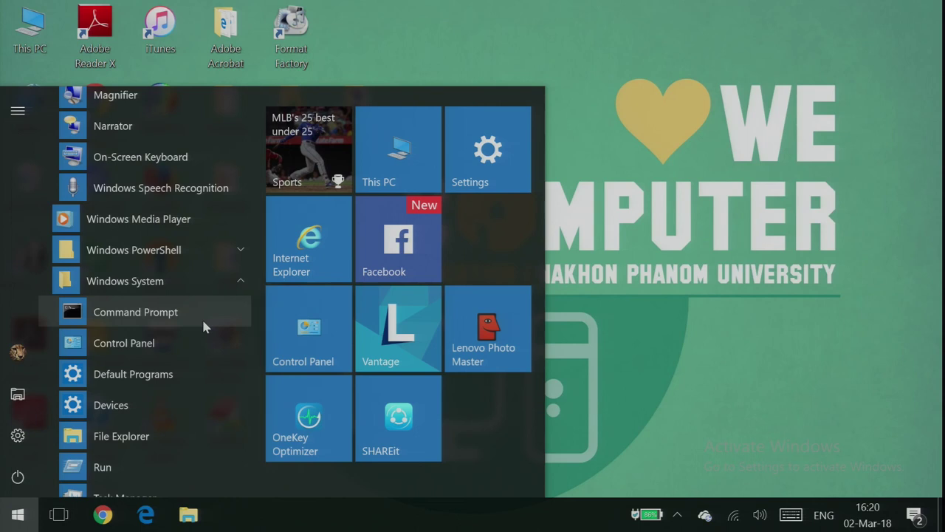
scroll(204, 325, "down", 1)
scroll(203, 325, "down", 1)
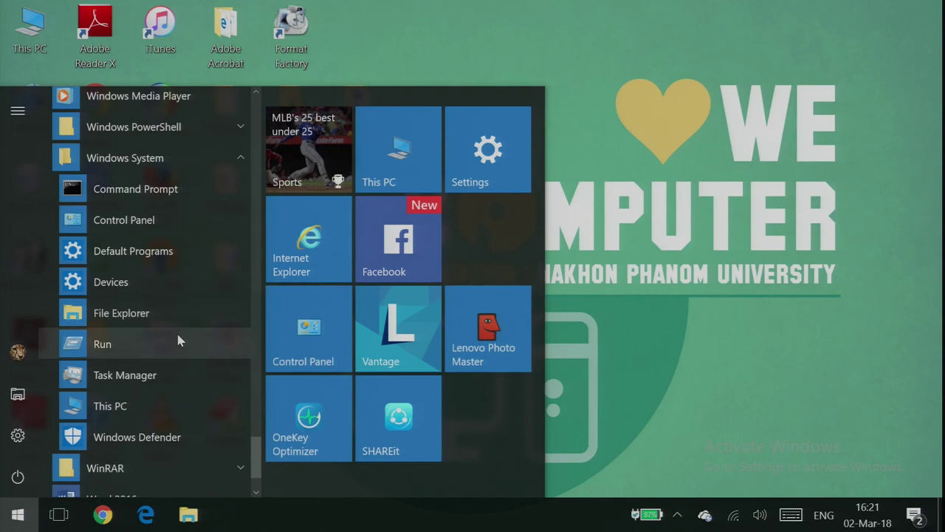
scroll(178, 340, "down", 2)
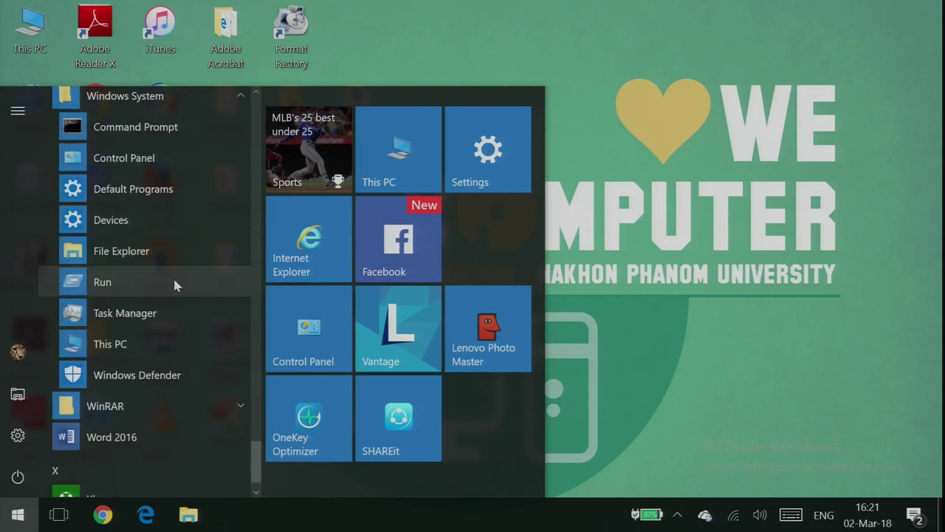
left_click(175, 285)
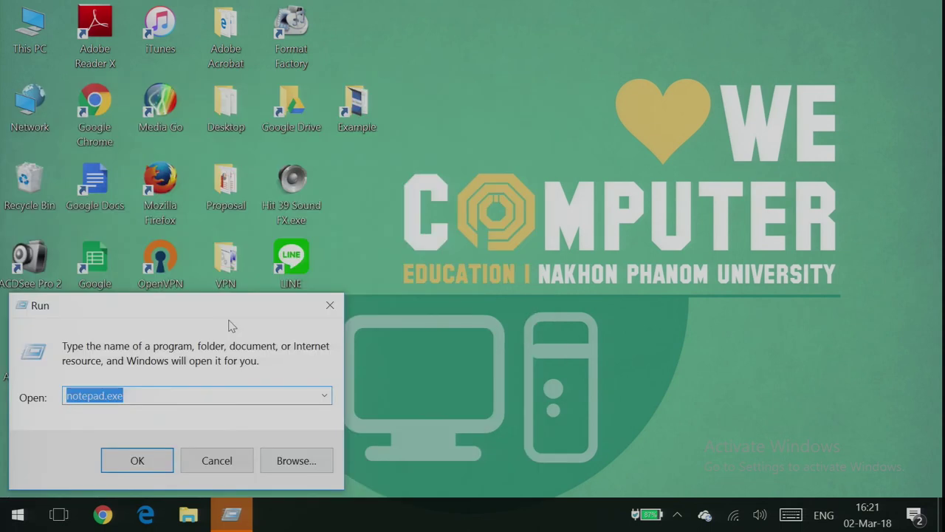
left_click_drag(229, 324, 491, 242)
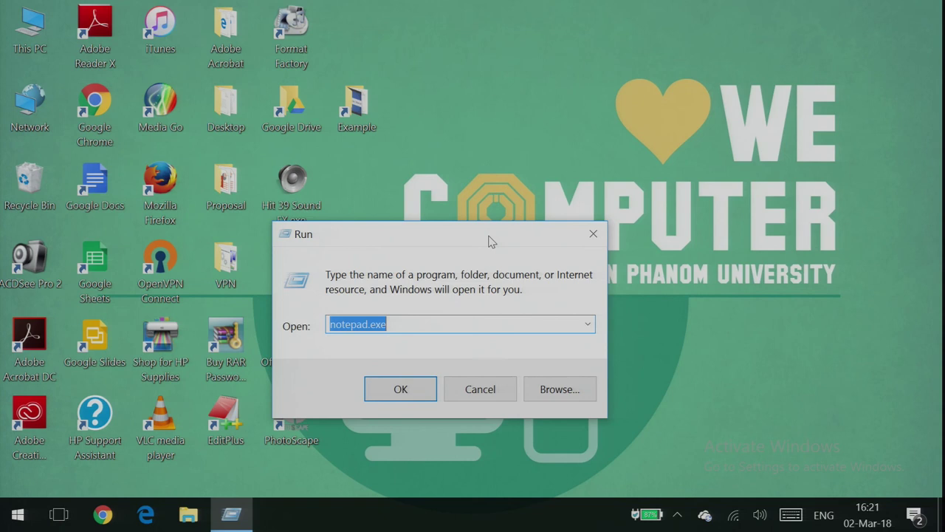
left_click_drag(491, 241, 610, 212)
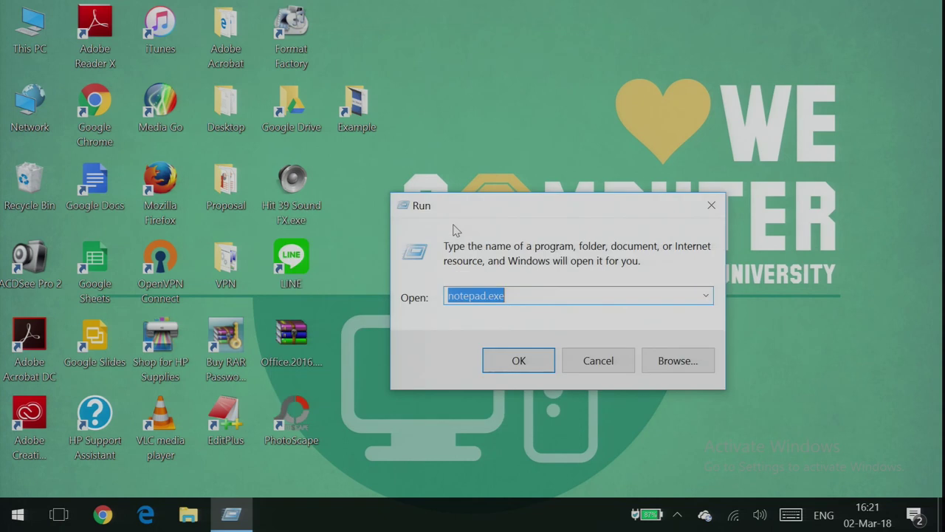
left_click(339, 255)
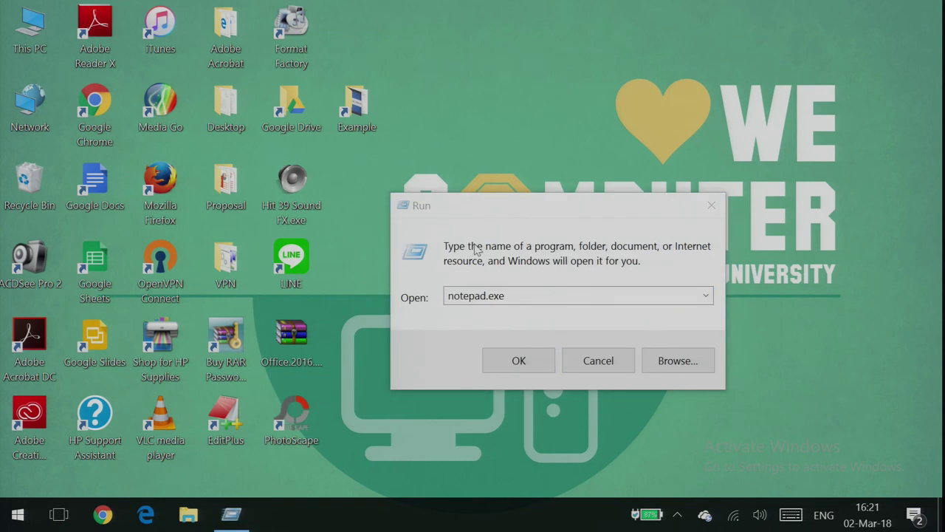
left_click(529, 212)
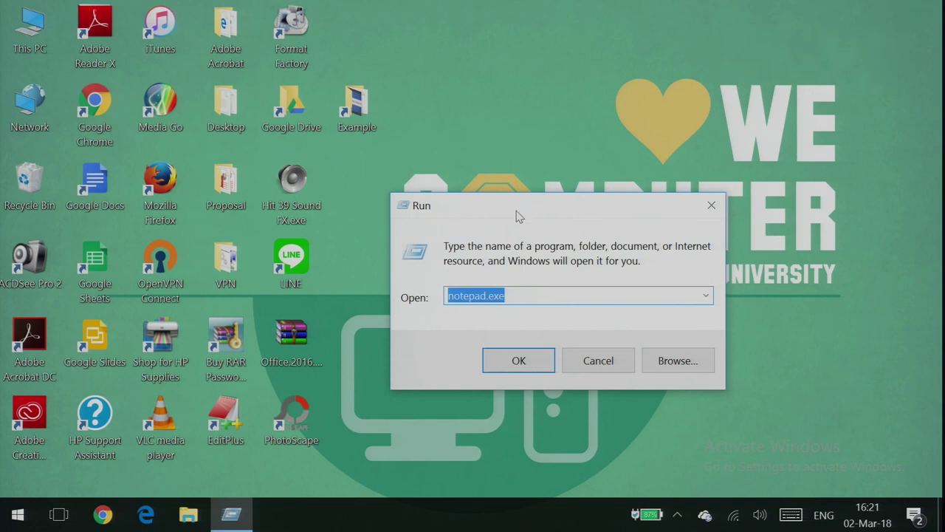
Step: Browse the user folder for a program file from the Run dialog and cancel the selection
left_click(669, 368)
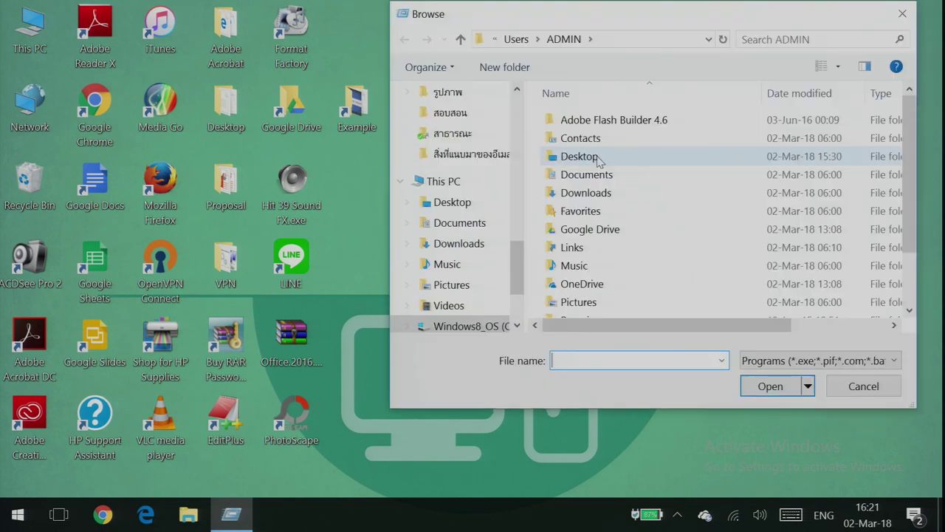
scroll(598, 161, "down", 2)
left_click(831, 386)
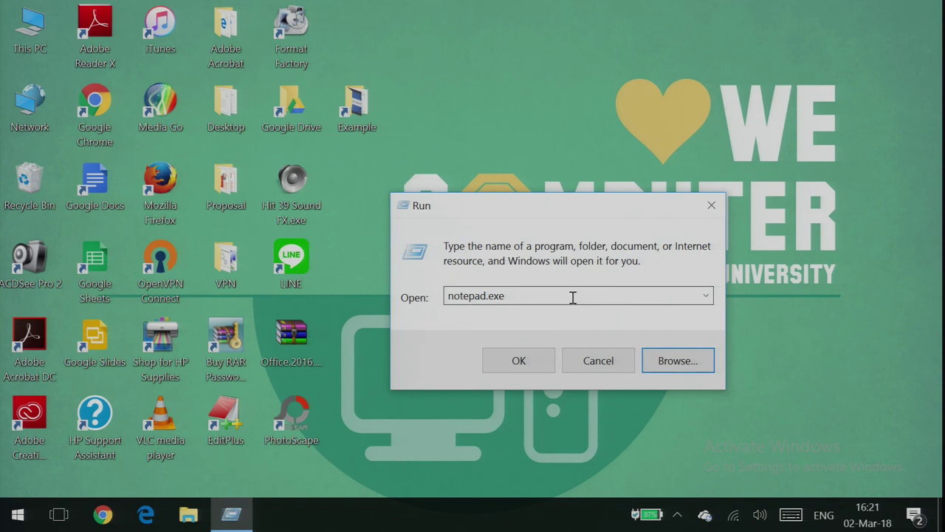
Step: Launch notepad.exe from the Run dialog and close the blank Notepad window
key("Tab")
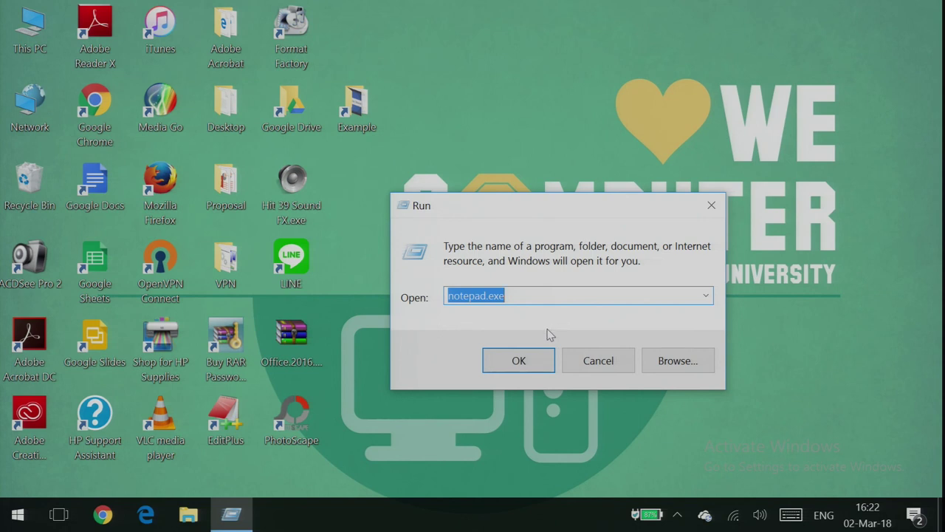
left_click(520, 361)
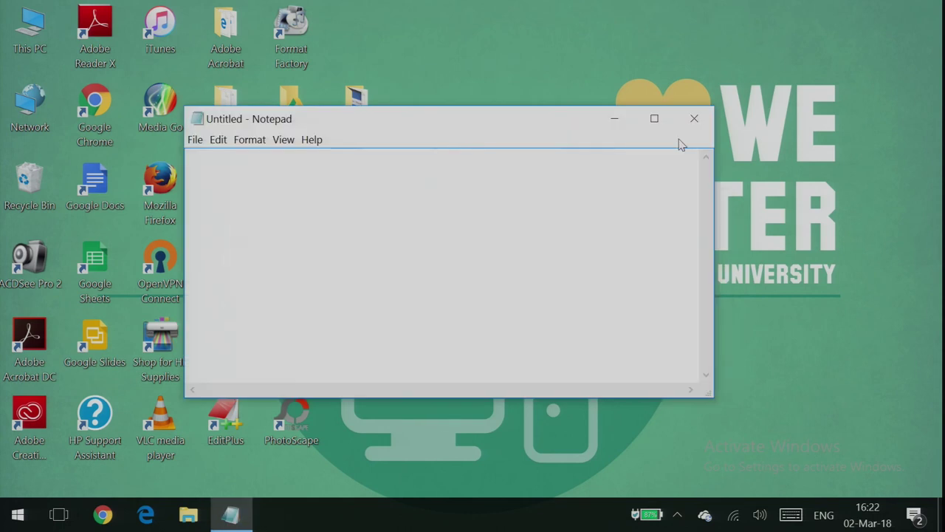
left_click(694, 118)
Step: Expand the Windows System folder in the Start app list and look through its tools
key("super")
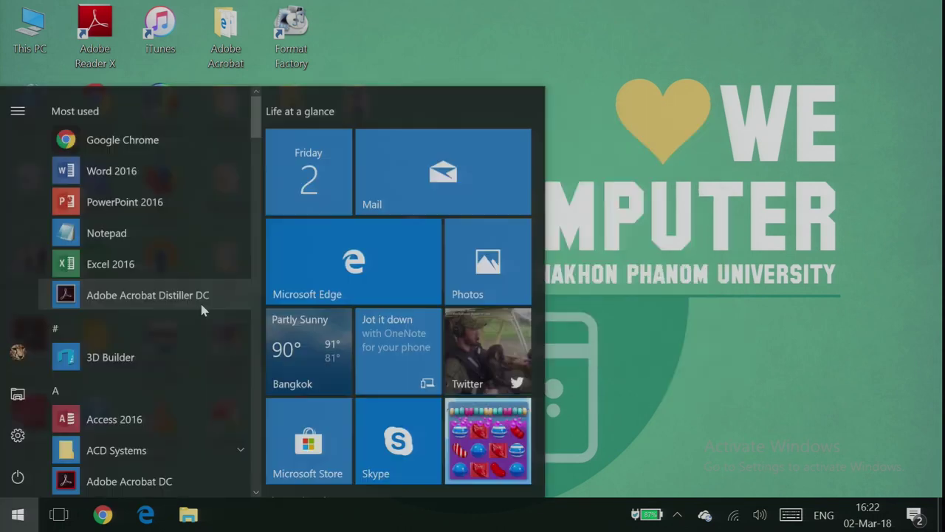
scroll(200, 304, "down", 5)
scroll(305, 282, "down", 5)
scroll(308, 287, "down", 1)
scroll(133, 303, "down", 8)
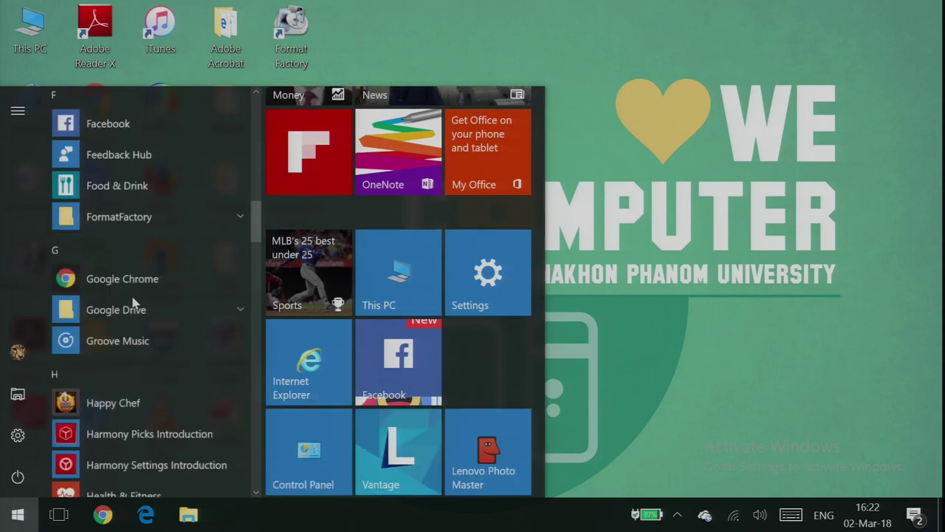
scroll(134, 302, "down", 8)
scroll(132, 301, "down", 8)
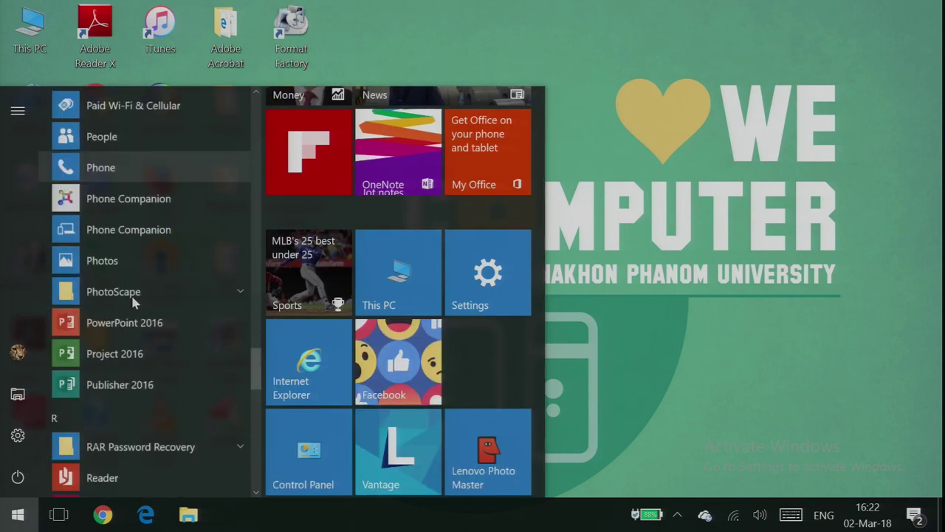
scroll(134, 302, "down", 8)
scroll(134, 302, "down", 5)
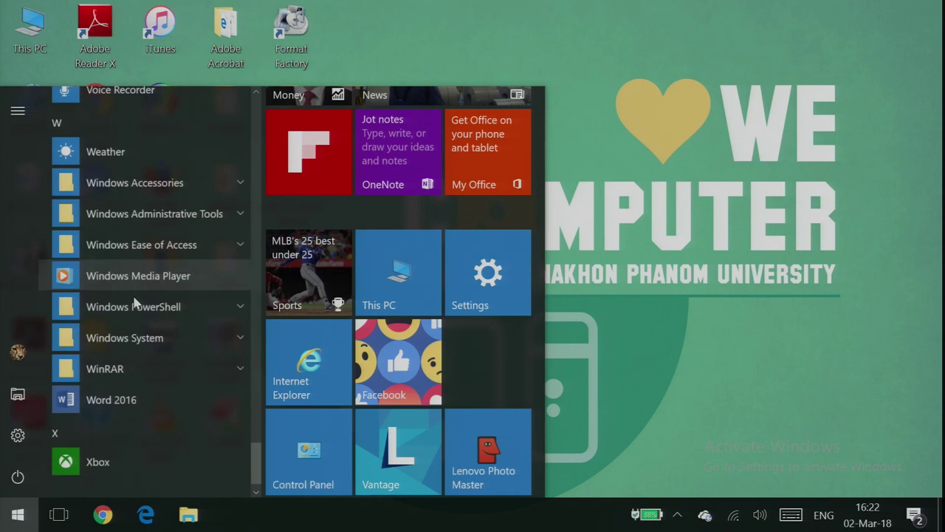
scroll(245, 311, "down", 1)
left_click(244, 311)
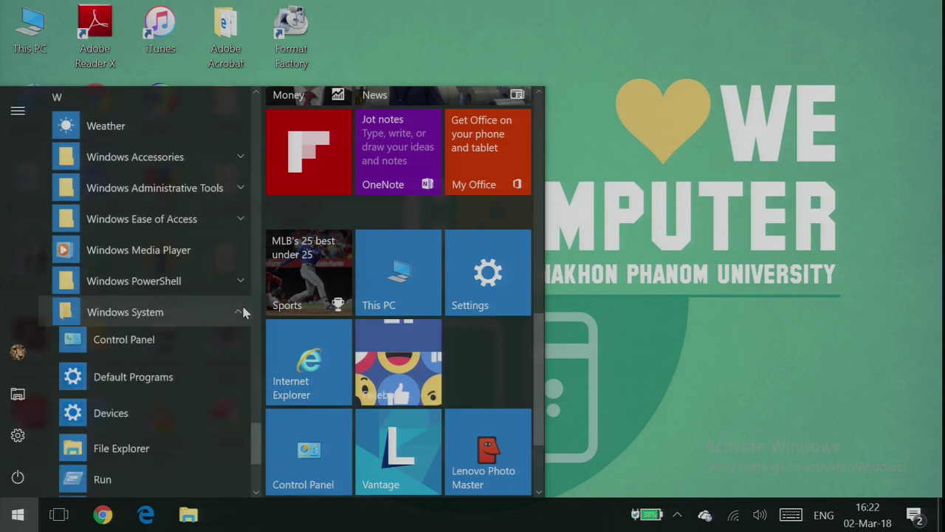
scroll(222, 316, "down", 3)
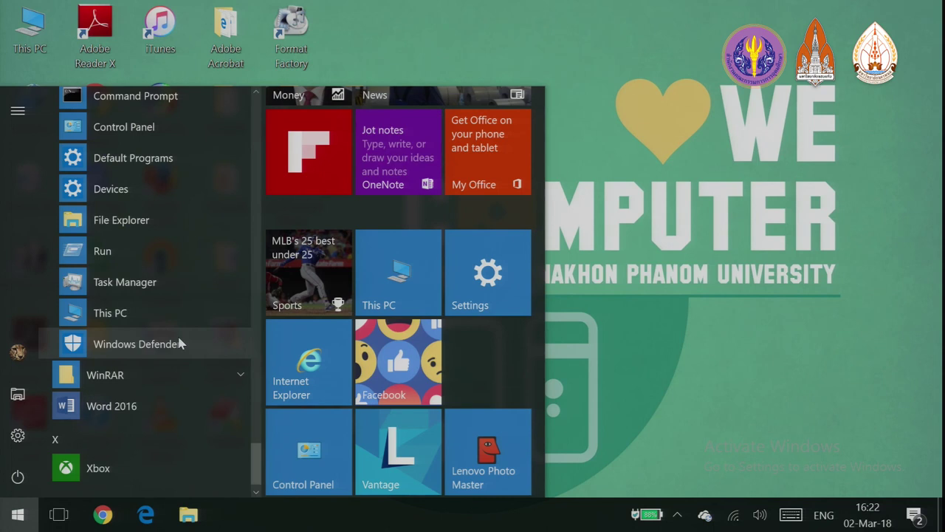
scroll(178, 339, "up", 2)
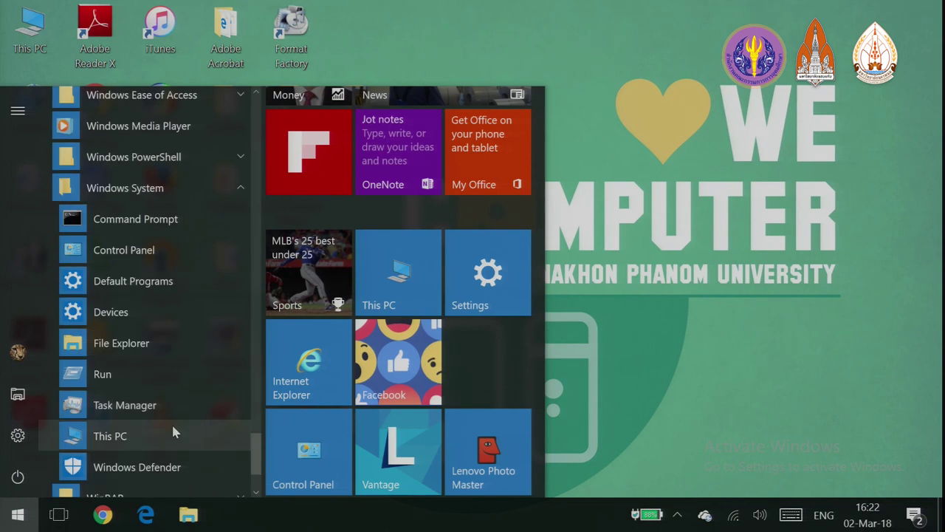
scroll(174, 398, "up", 2)
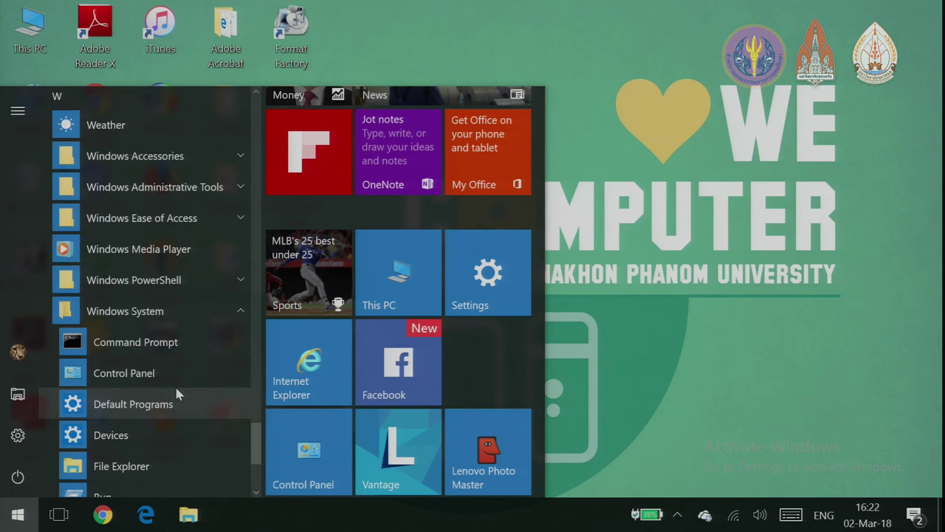